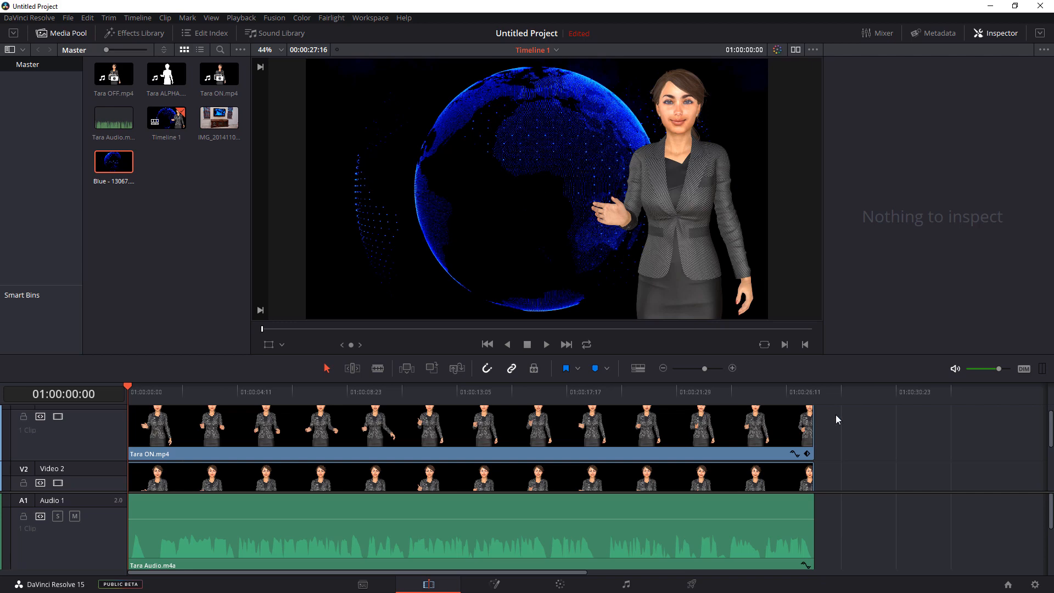
- Enlarge the timeline and place the playhead where the first word starts in the audio waveform, at 01:00:00:05
{"action": "left_click", "coordinate": [733, 368]}
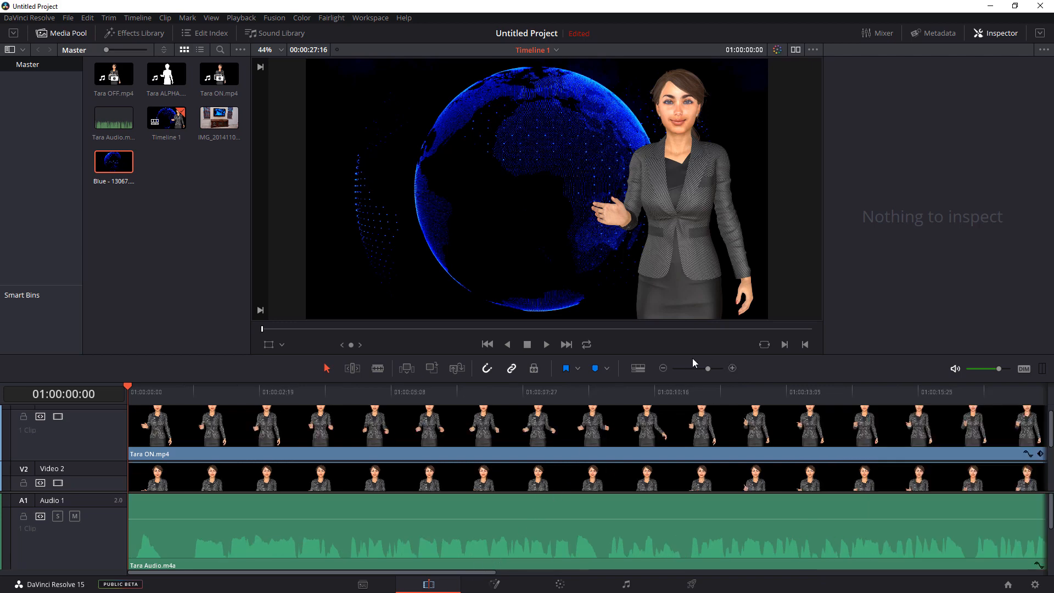
{"action": "left_click", "coordinate": [733, 368]}
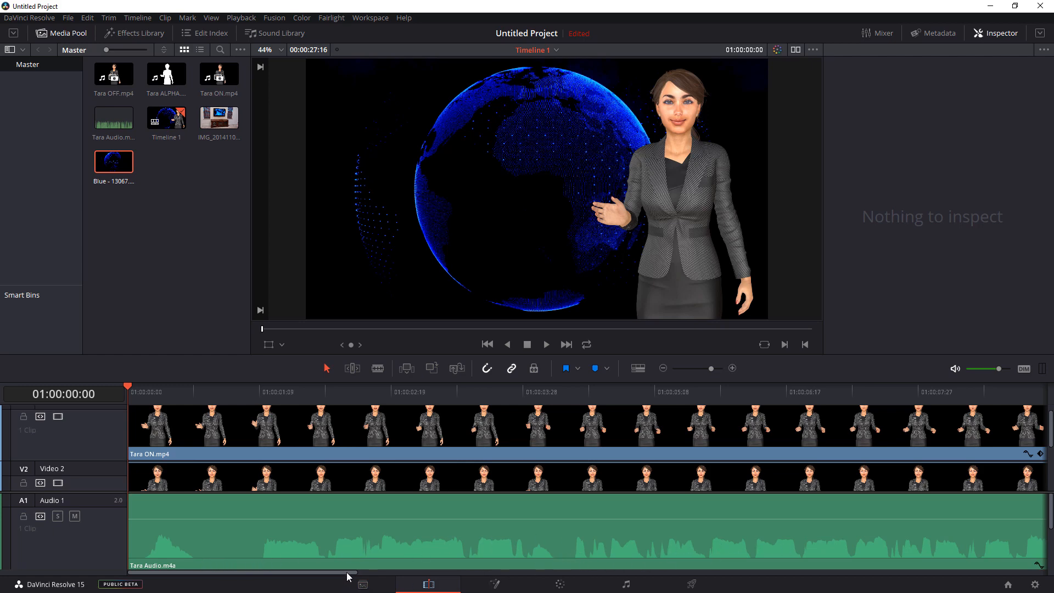
{"action": "left_click_drag", "start_coordinate": [348, 573], "coordinate": [692, 572]}
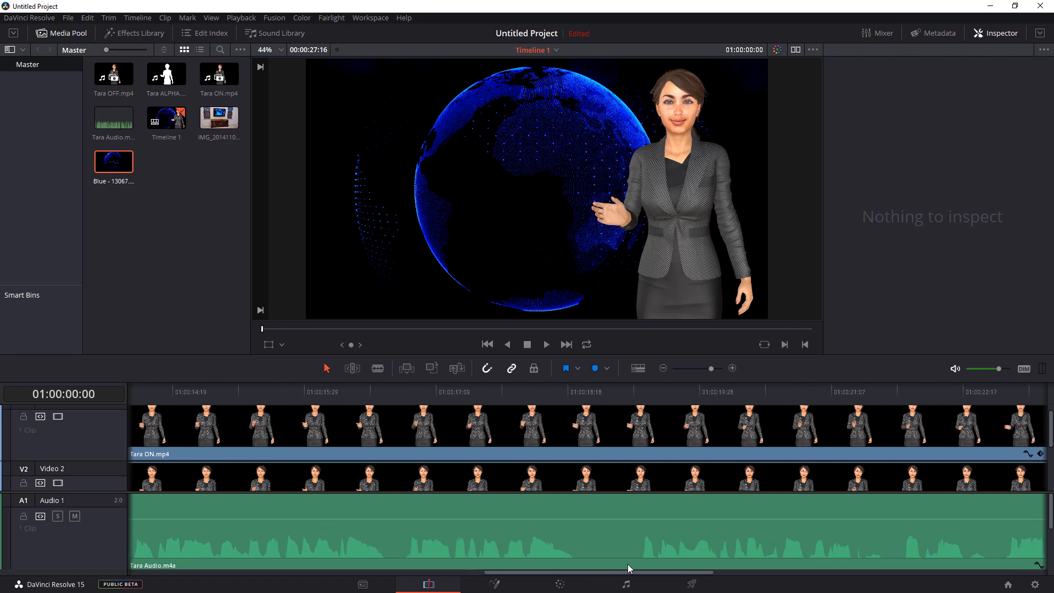
{"action": "left_click_drag", "start_coordinate": [621, 574], "coordinate": [685, 575]}
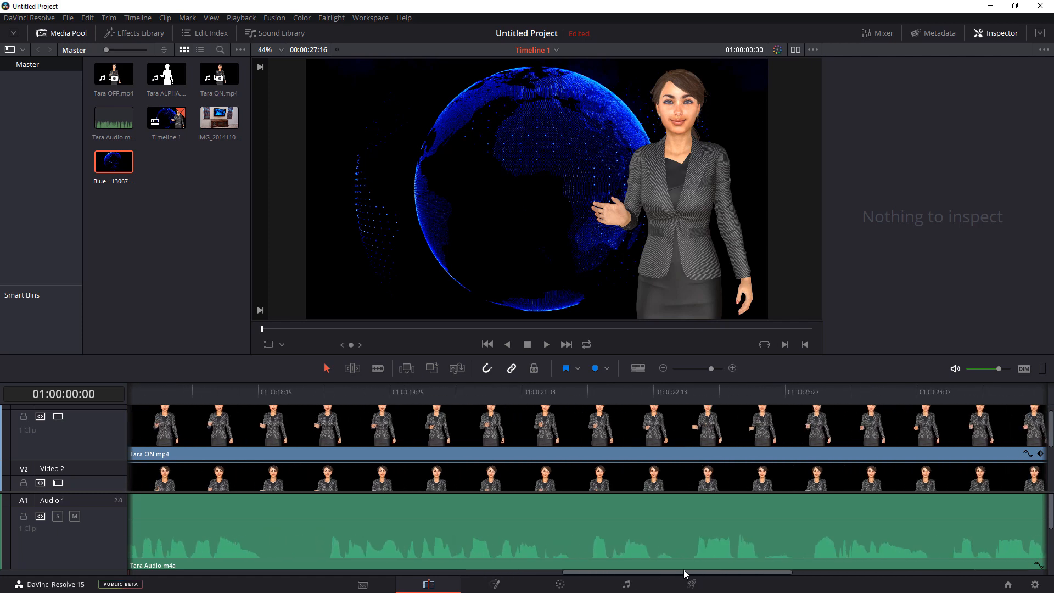
{"action": "left_click_drag", "start_coordinate": [591, 562], "coordinate": [127, 564]}
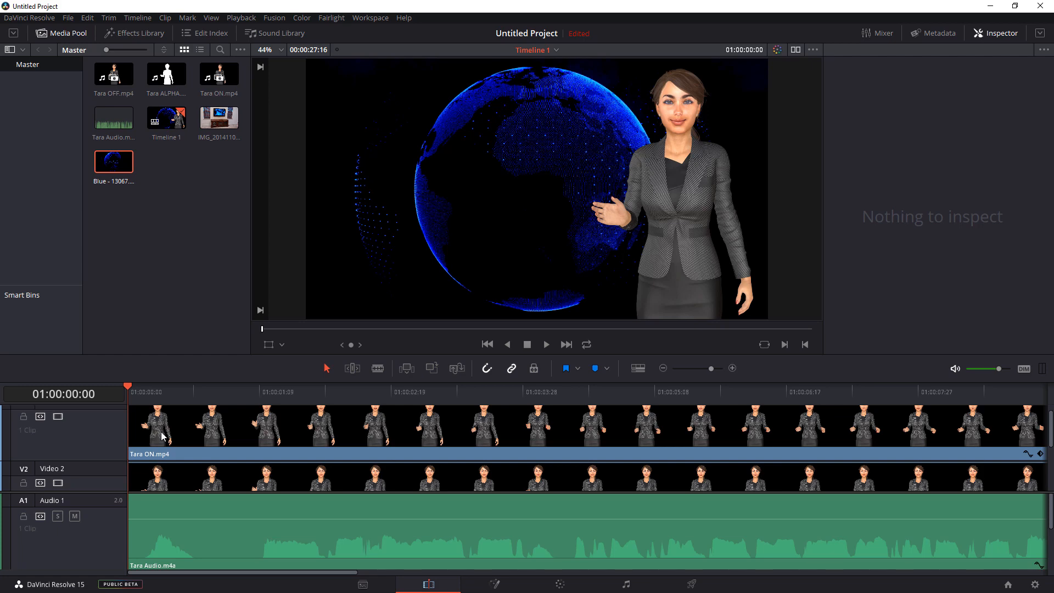
{"action": "scroll", "coordinate": [163, 435], "scroll_direction": "up", "scroll_amount": 1}
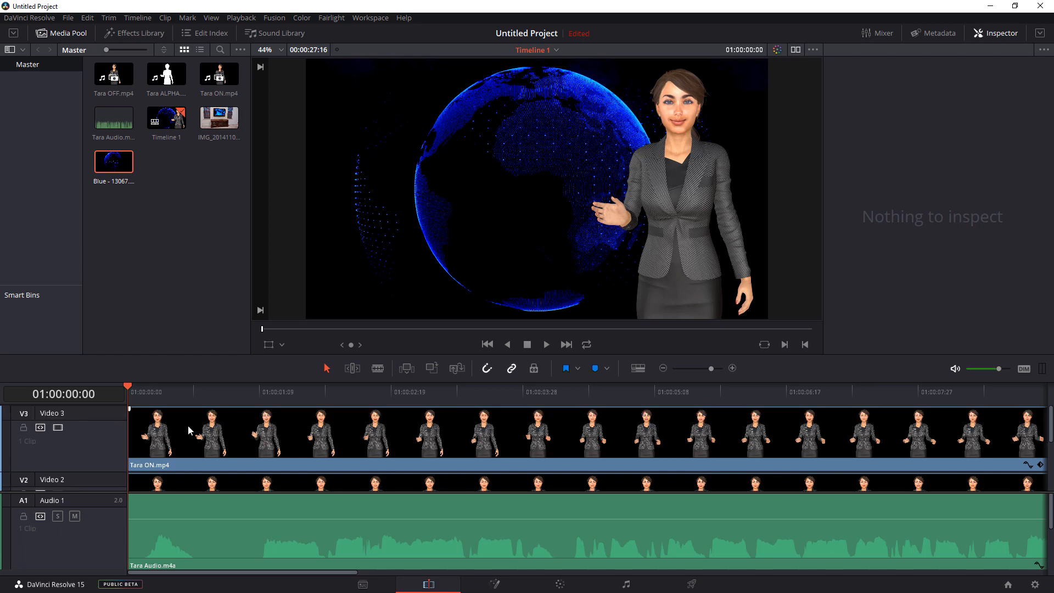
{"action": "left_click", "coordinate": [137, 389]}
{"action": "mouse_move", "coordinate": [137, 389]}
{"action": "left_mouse_down"}
{"action": "mouse_move", "coordinate": [157, 389]}
{"action": "mouse_move", "coordinate": [129, 389]}
{"action": "left_mouse_up"}
{"action": "left_click_drag", "start_coordinate": [133, 389], "coordinate": [80, 400]}
{"action": "left_click", "coordinate": [137, 389]}
{"action": "left_click_drag", "start_coordinate": [137, 389], "coordinate": [143, 389]}
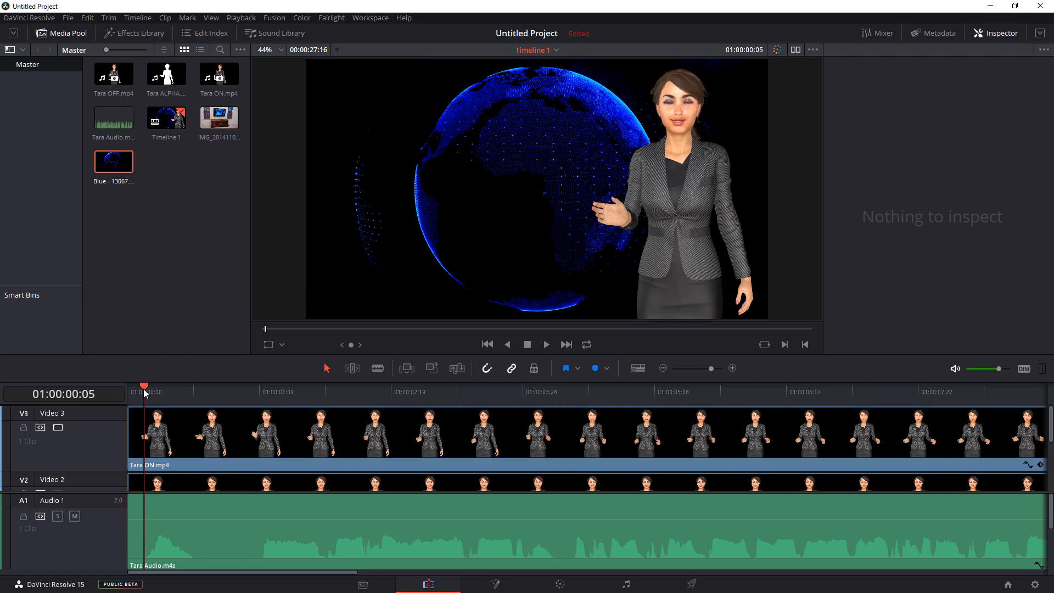
- Split the Tara ON.mp4 clip on Video 3 at 01:00:00:05, at the end of the first word, and at 01:00:01:10
{"action": "left_click", "coordinate": [377, 369]}
{"action": "left_click", "coordinate": [145, 431]}
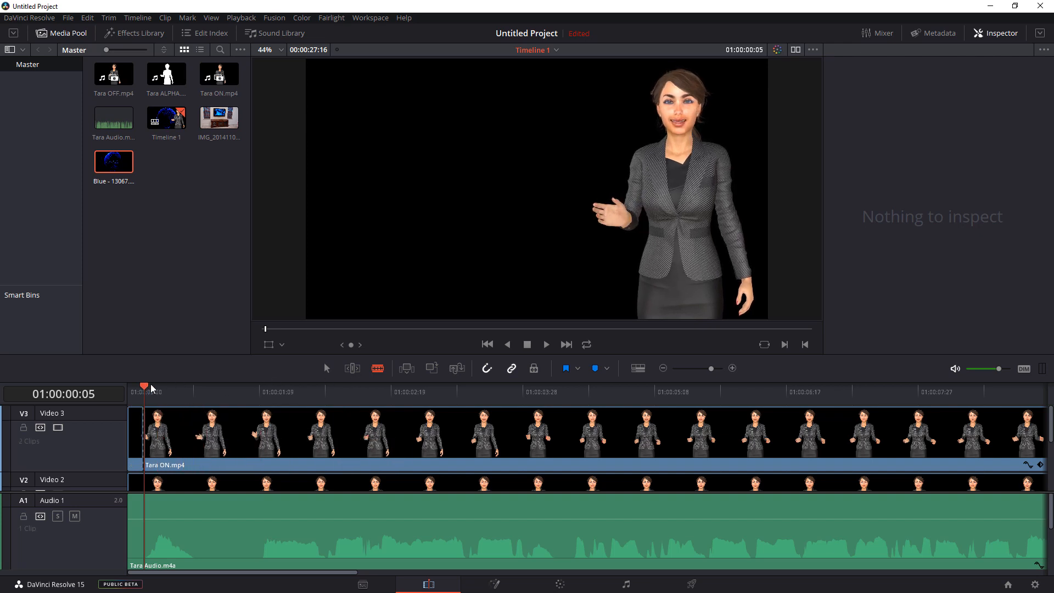
{"action": "left_click_drag", "start_coordinate": [156, 389], "coordinate": [264, 418]}
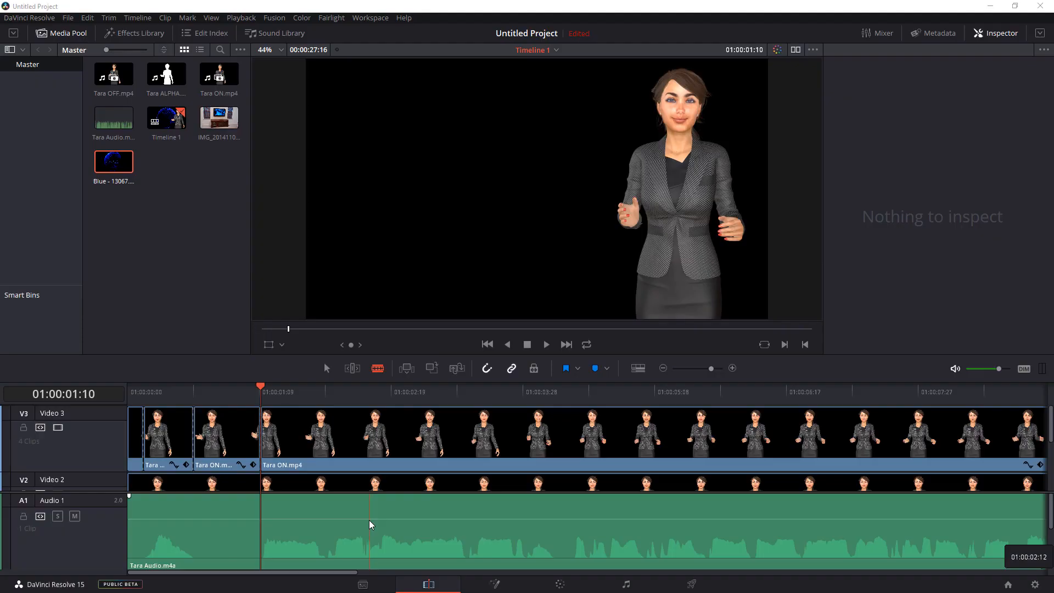
- Delete the two silent pieces of Tara ON.mp4 on Video 3: the one before 01:00:00:05 and the one ending at 01:00:01:10
{"action": "left_click", "coordinate": [327, 368]}
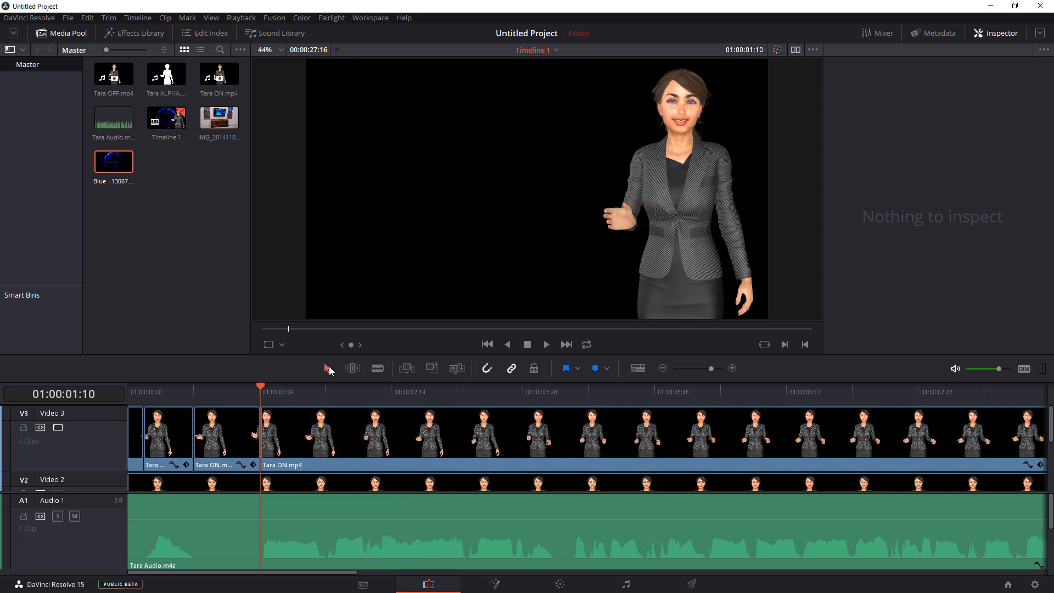
{"action": "left_click", "coordinate": [137, 442]}
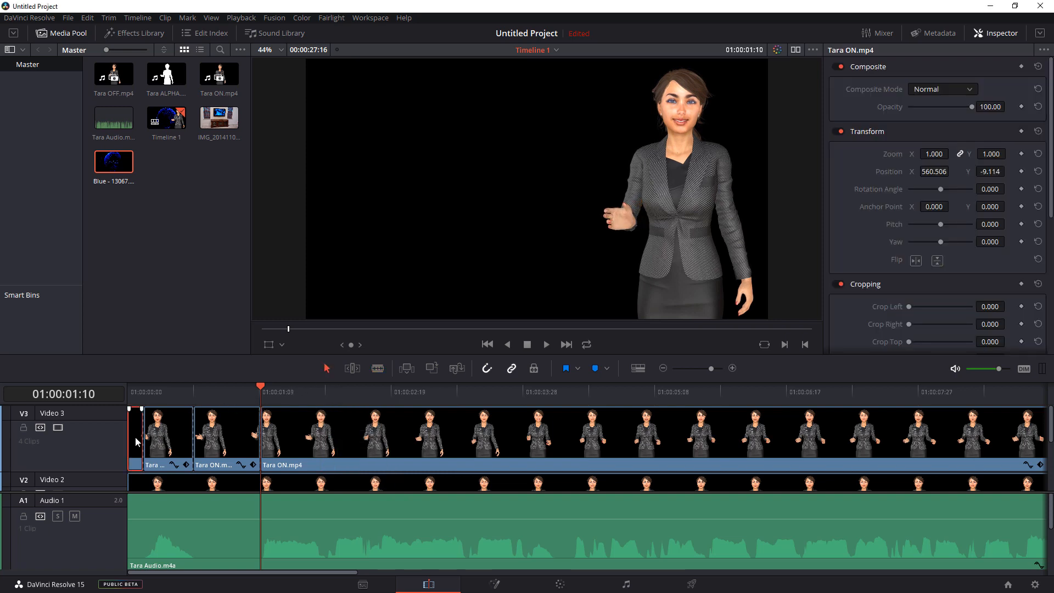
{"action": "right_click", "coordinate": [136, 441]}
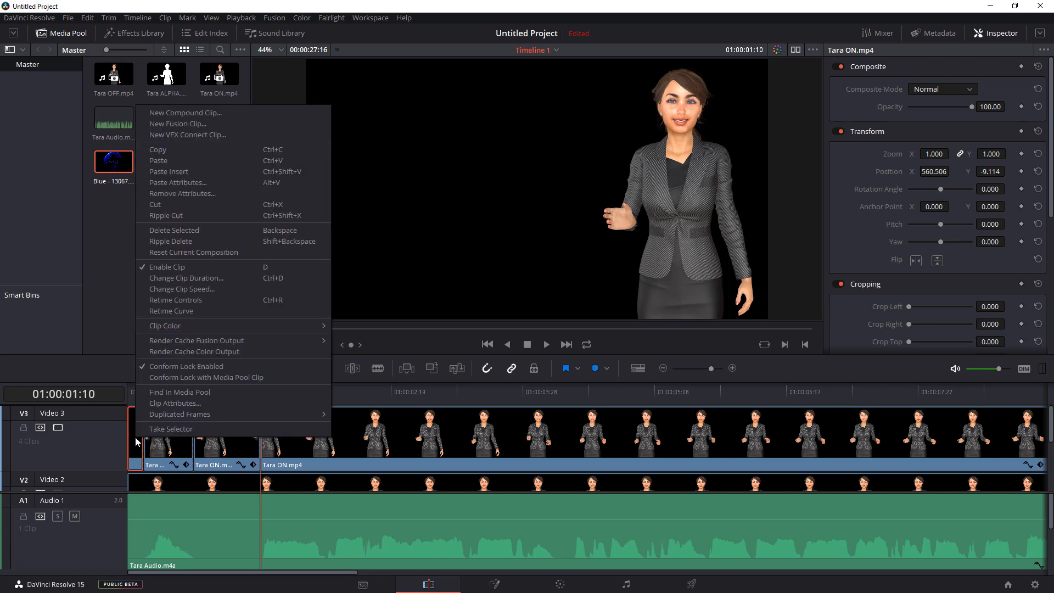
{"action": "key", "text": "Escape"}
{"action": "key", "text": "Delete"}
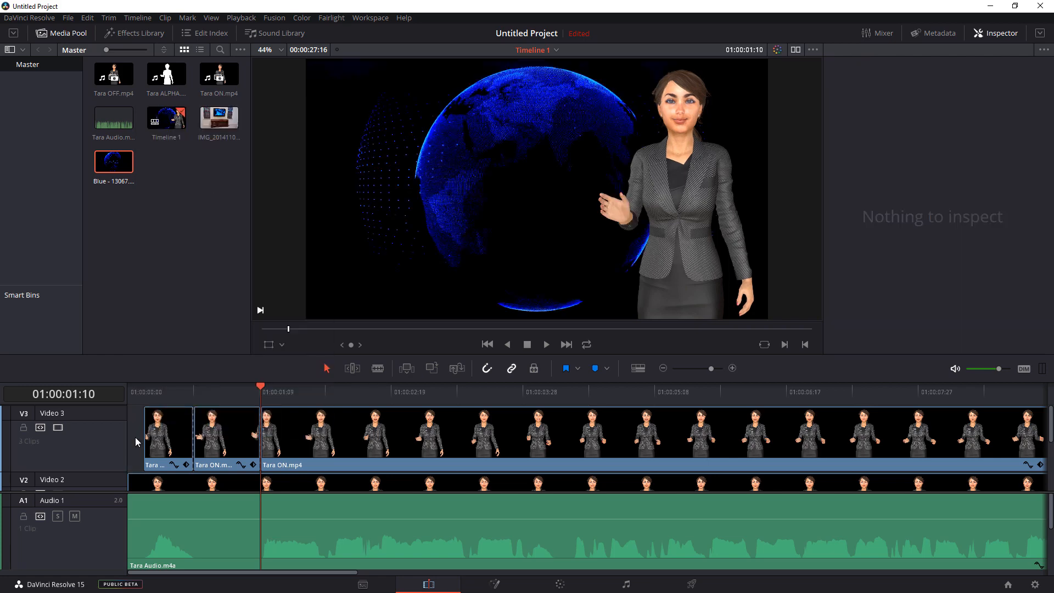
{"action": "right_click", "coordinate": [137, 441]}
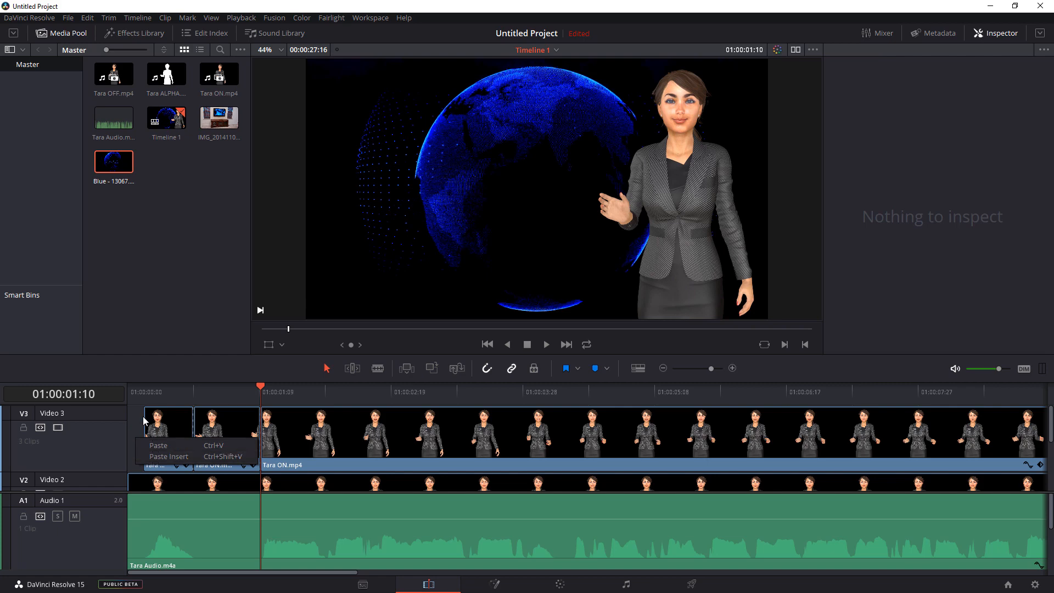
{"action": "left_click", "coordinate": [140, 415]}
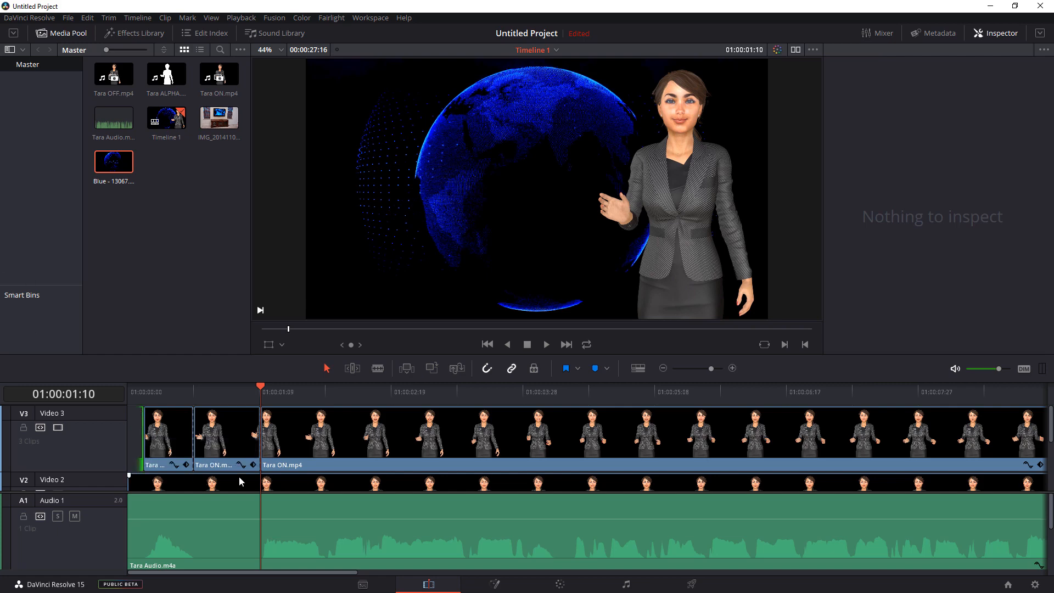
{"action": "left_click", "coordinate": [236, 457]}
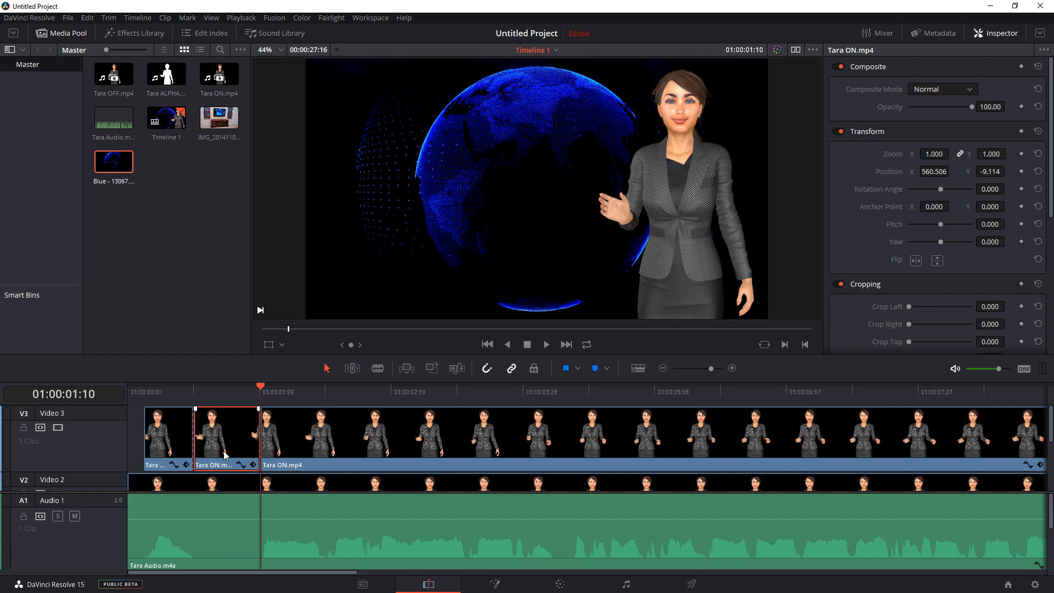
{"action": "key", "text": "BackSpace"}
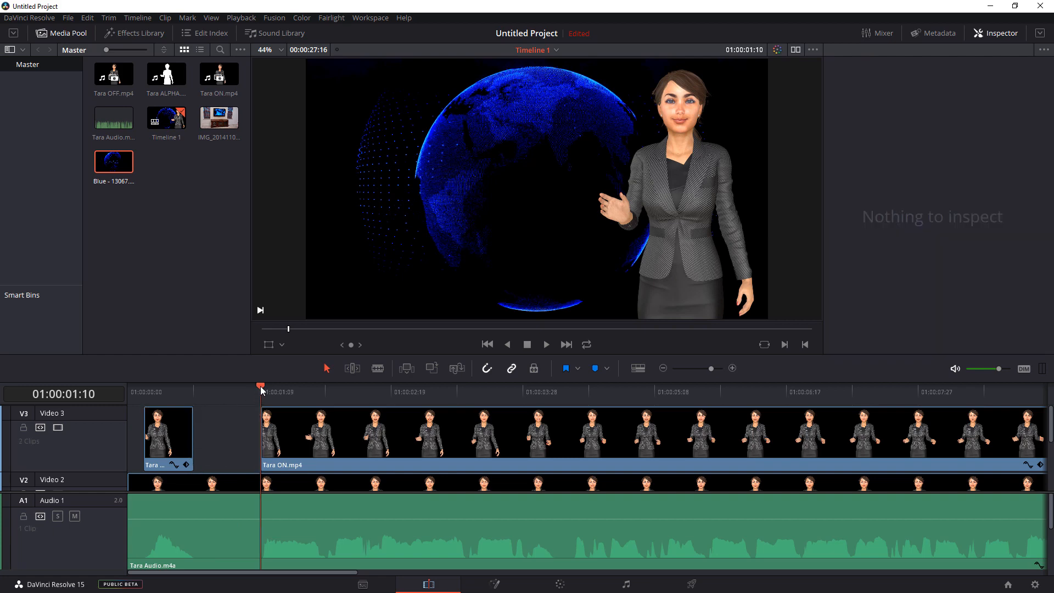
- Play the timeline from its start to check the mouth movement against the first words, and stop playback
{"action": "left_click_drag", "start_coordinate": [261, 391], "coordinate": [106, 386]}
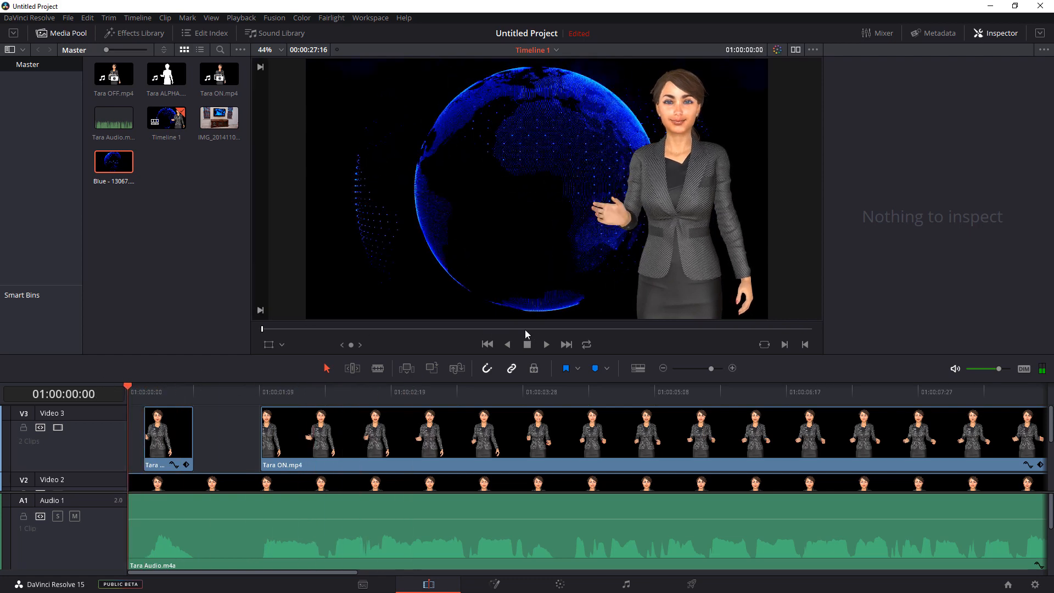
{"action": "left_click", "coordinate": [547, 346]}
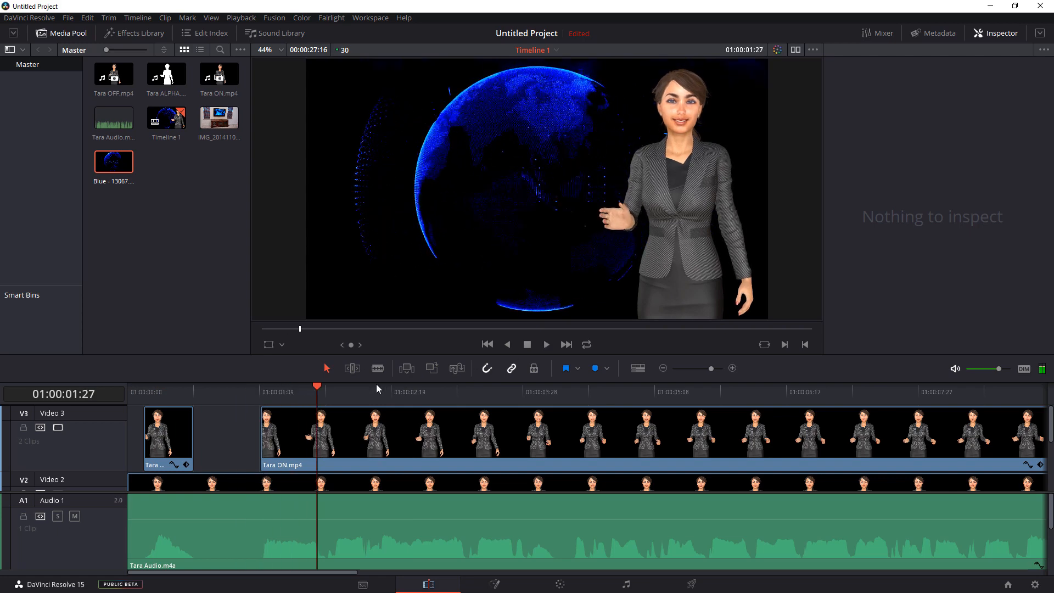
{"action": "left_click", "coordinate": [528, 347]}
- Split the short first-word clip on Video 3 at 01:00:00:15 and remove the part after the cut
{"action": "left_click_drag", "start_coordinate": [454, 391], "coordinate": [43, 428]}
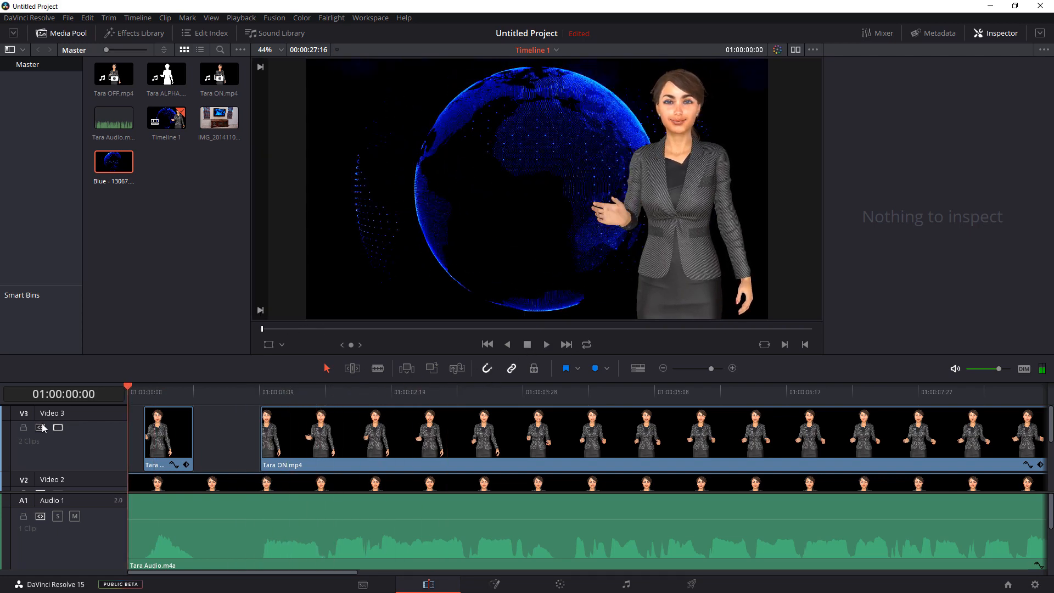
{"action": "left_click", "coordinate": [145, 393]}
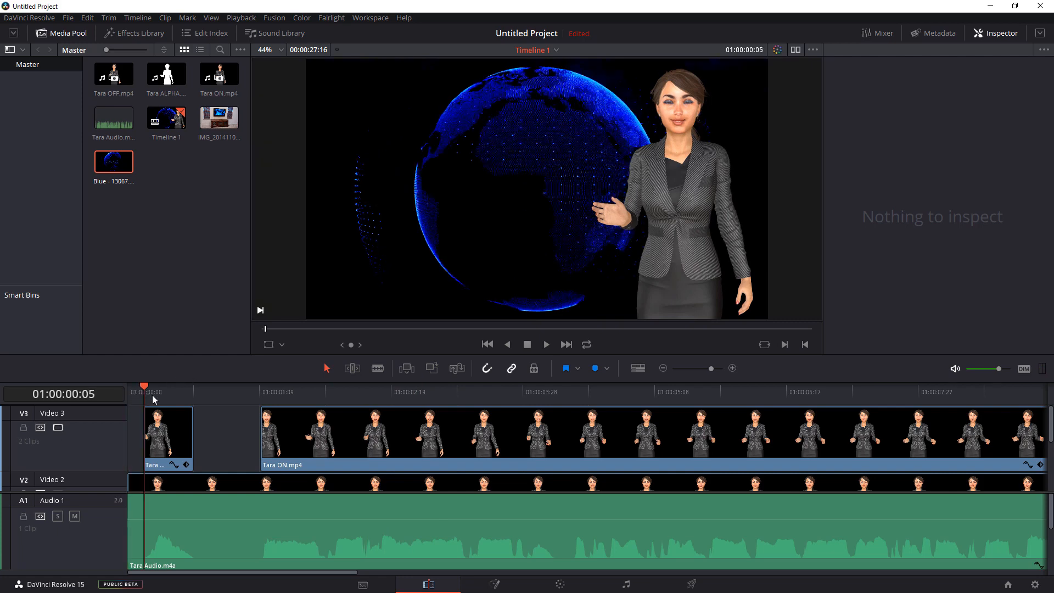
{"action": "left_click_drag", "start_coordinate": [147, 396], "coordinate": [178, 401]}
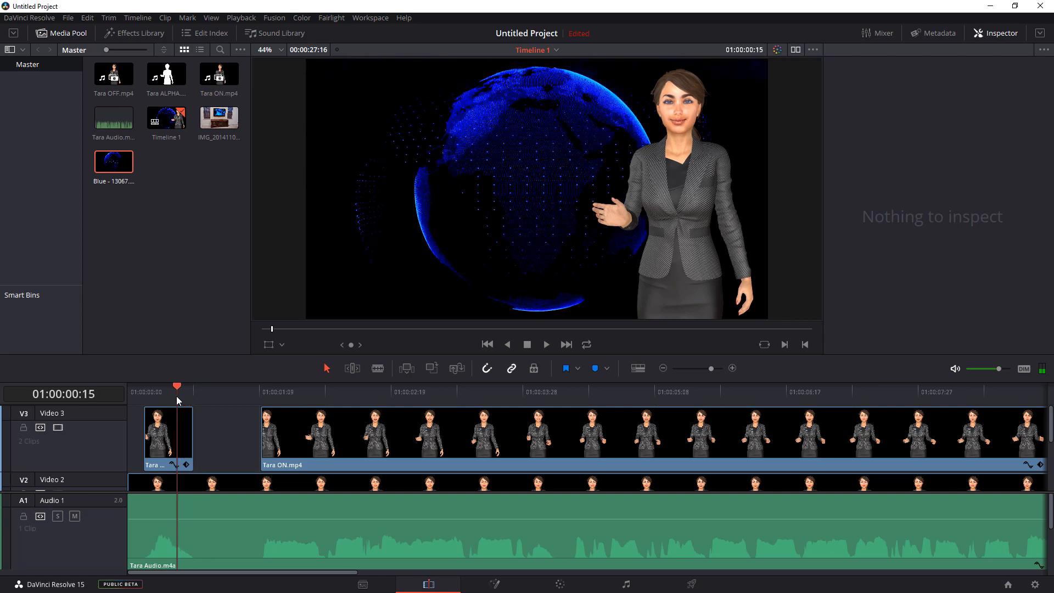
{"action": "left_click", "coordinate": [378, 368]}
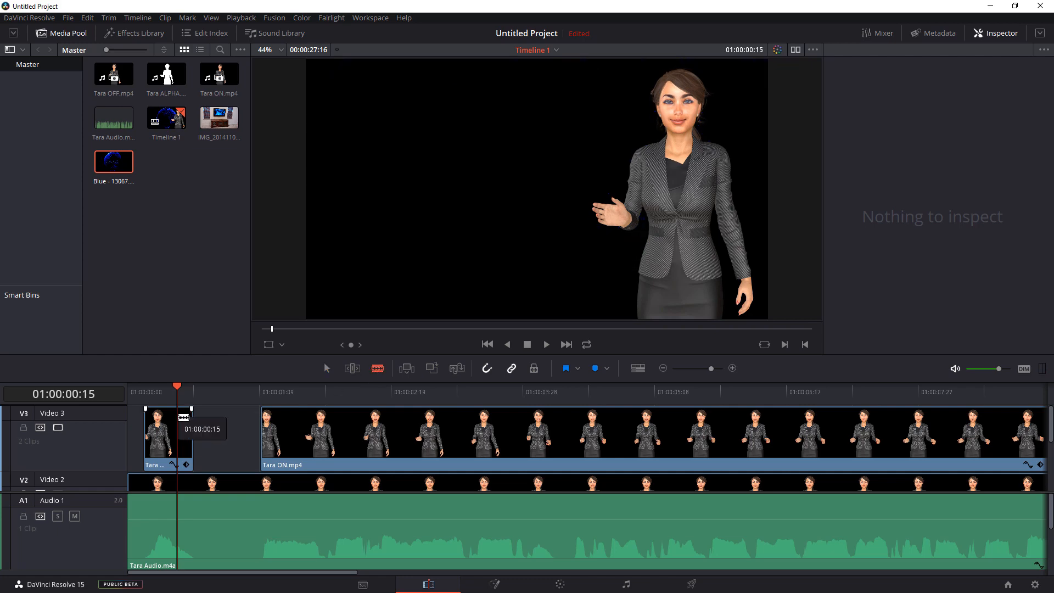
{"action": "left_click", "coordinate": [183, 418]}
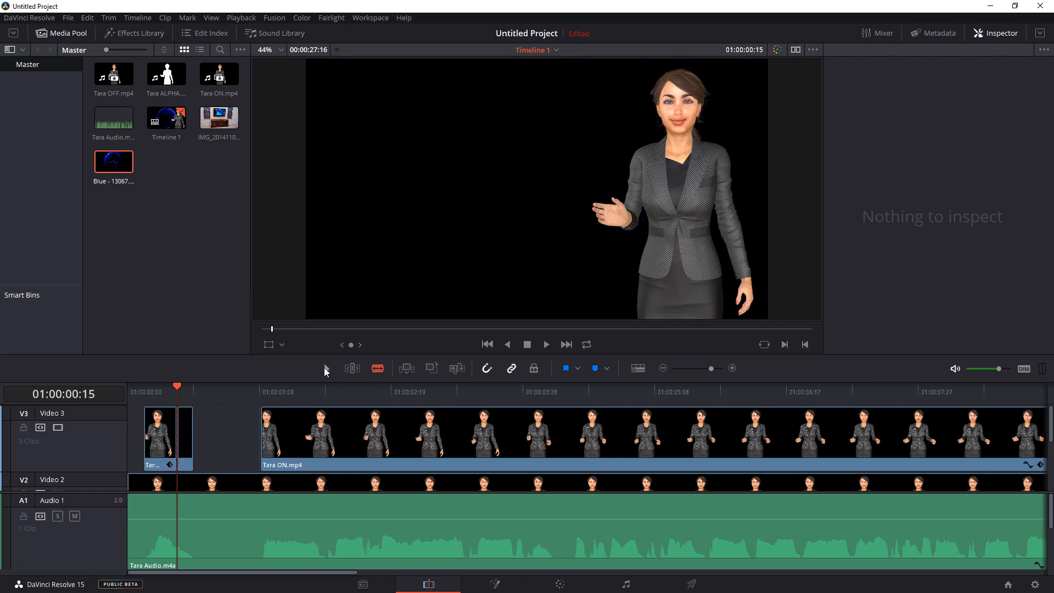
{"action": "left_click", "coordinate": [185, 442]}
{"action": "right_click", "coordinate": [186, 442]}
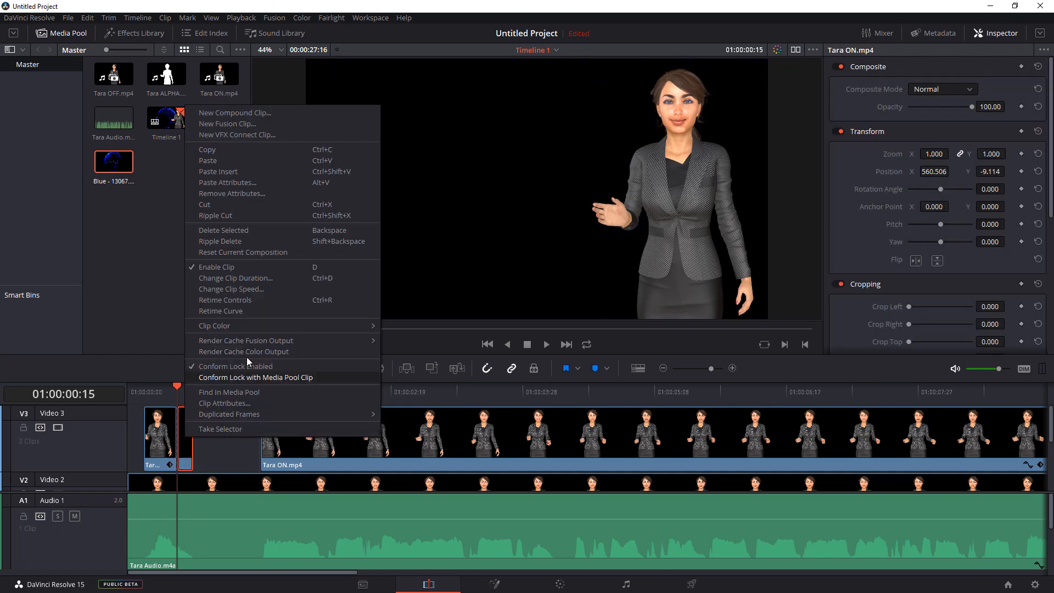
{"action": "left_click", "coordinate": [223, 207]}
- Play the opening of the timeline twice from the start to check the lip sync after the trim
{"action": "key", "text": "Home"}
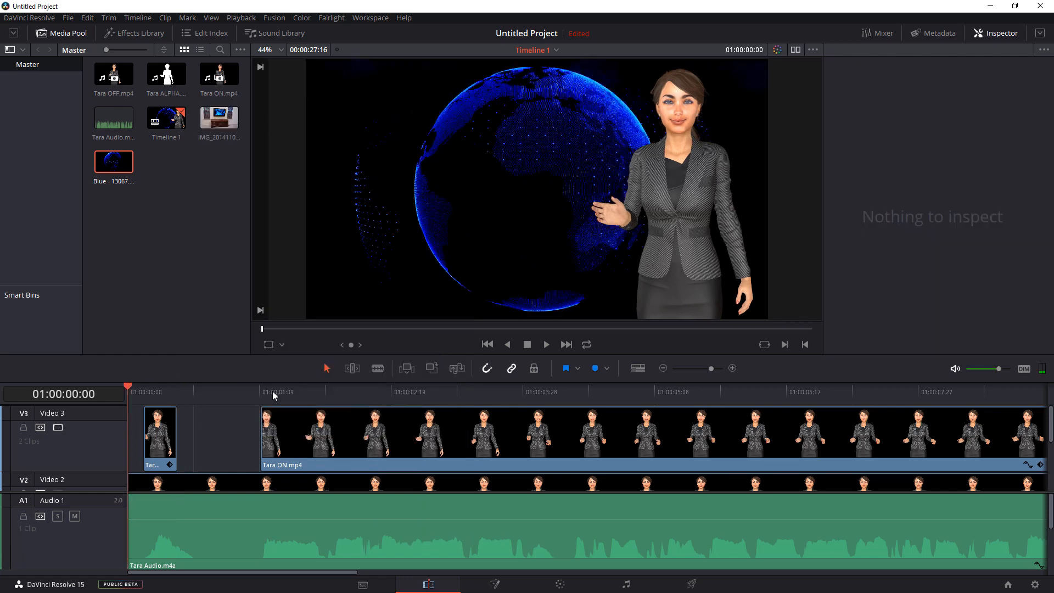
{"action": "left_click", "coordinate": [547, 345]}
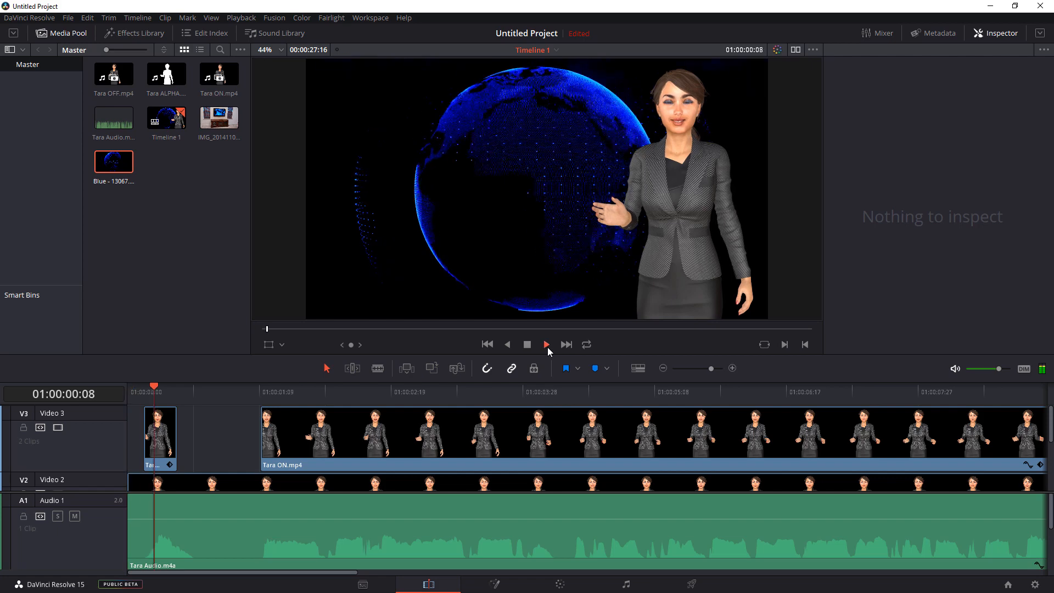
{"action": "left_click", "coordinate": [529, 344]}
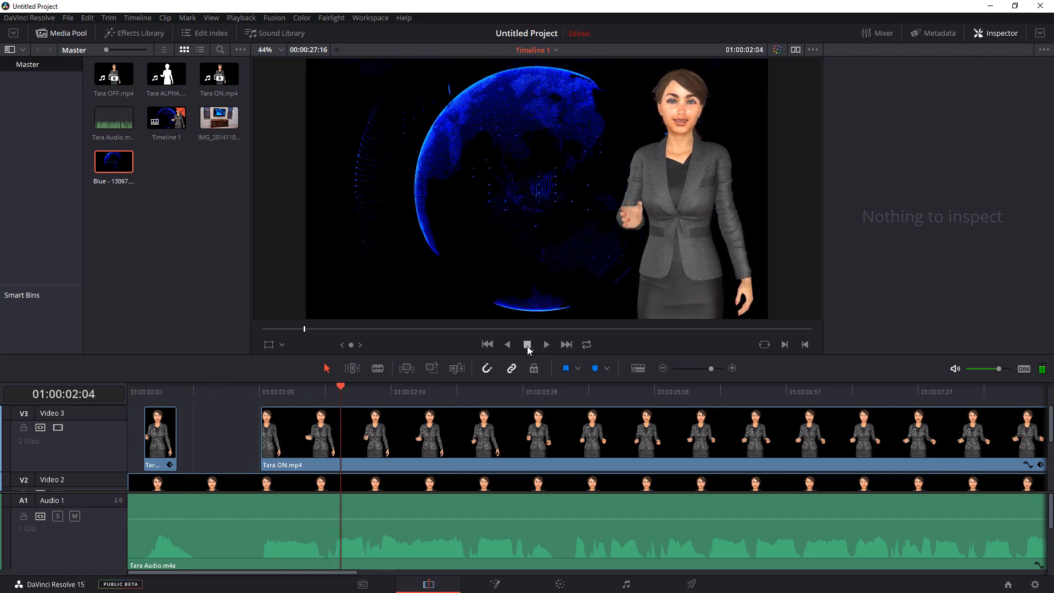
{"action": "key", "text": "Home"}
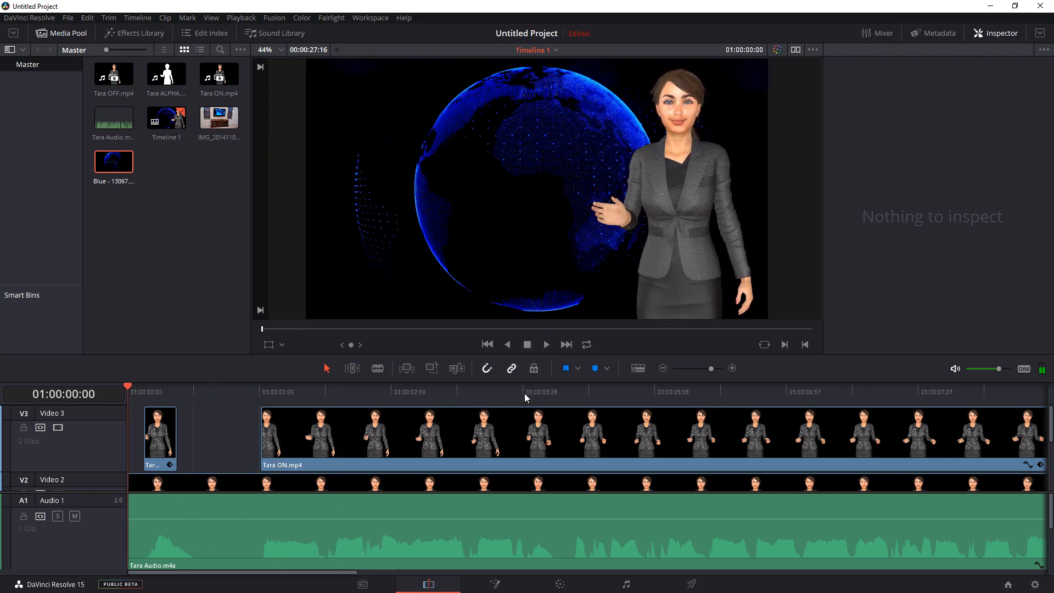
{"action": "left_click", "coordinate": [546, 345]}
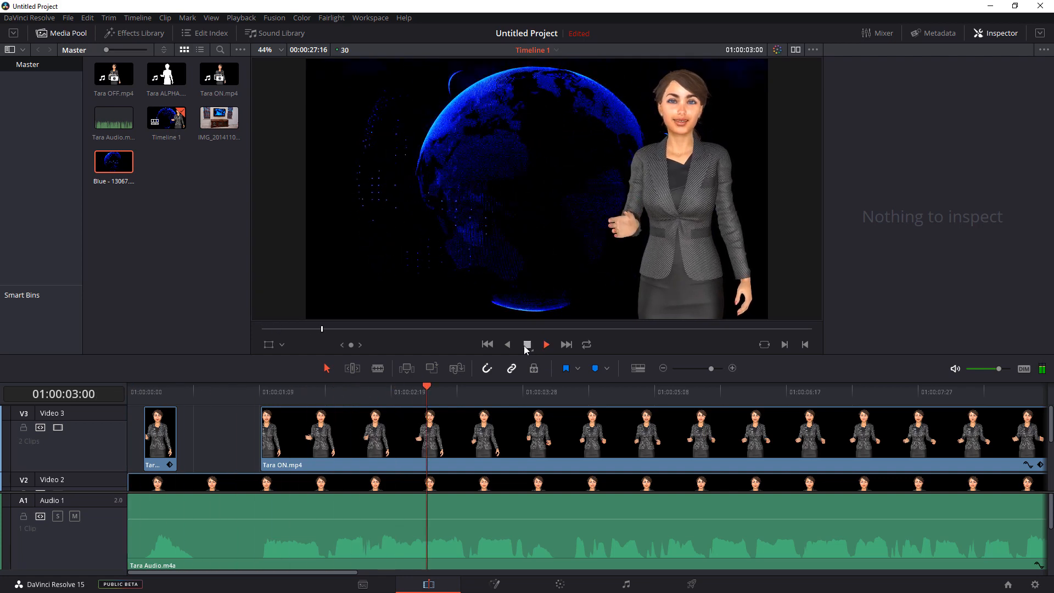
{"action": "left_click", "coordinate": [523, 345]}
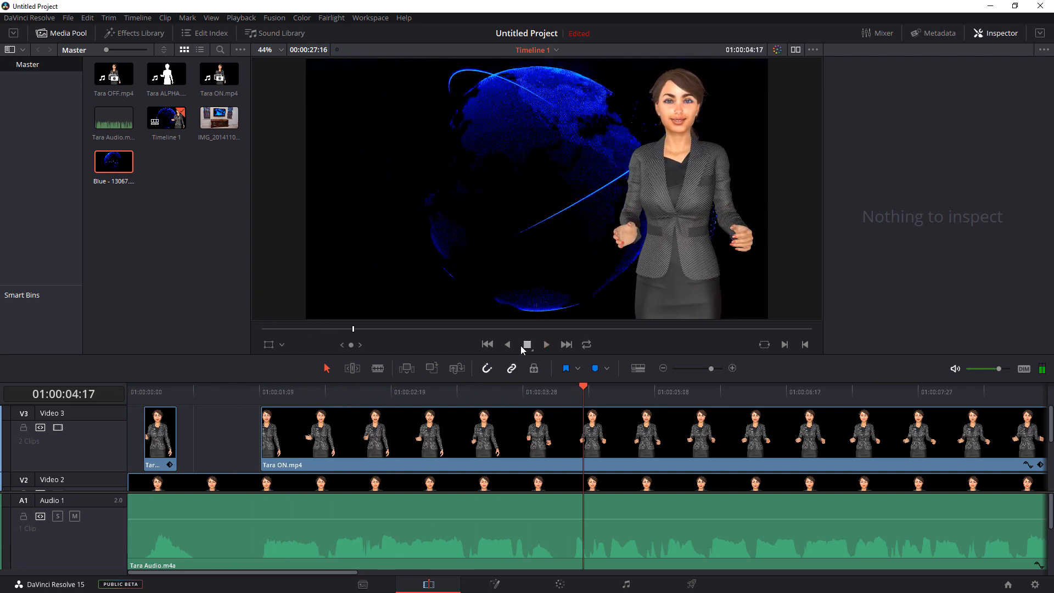
- Scrub the timeline from 01:00:04:14 to 01:00:06:08 to locate the next speech pause in the audio waveform
{"action": "left_click", "coordinate": [581, 388]}
{"action": "mouse_move", "coordinate": [581, 388]}
{"action": "left_mouse_down"}
{"action": "mouse_move", "coordinate": [547, 391]}
{"action": "mouse_move", "coordinate": [577, 394]}
{"action": "left_mouse_up"}
{"action": "mouse_move", "coordinate": [581, 391]}
{"action": "left_mouse_down"}
{"action": "mouse_move", "coordinate": [558, 394]}
{"action": "mouse_move", "coordinate": [575, 396]}
{"action": "left_mouse_up"}
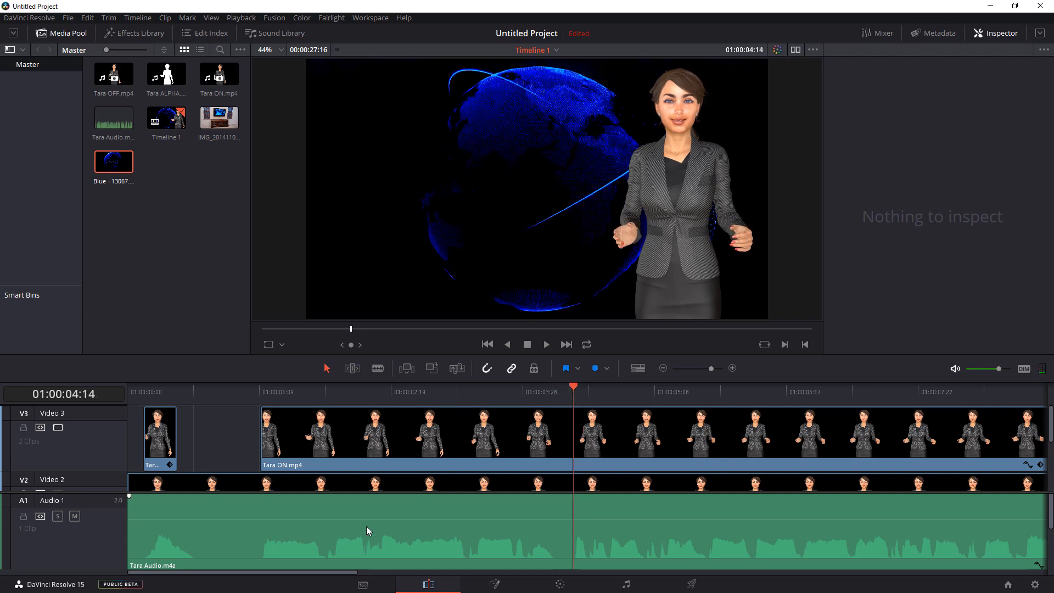
{"action": "left_click_drag", "start_coordinate": [321, 574], "coordinate": [393, 574]}
{"action": "left_click_drag", "start_coordinate": [295, 390], "coordinate": [474, 391]}
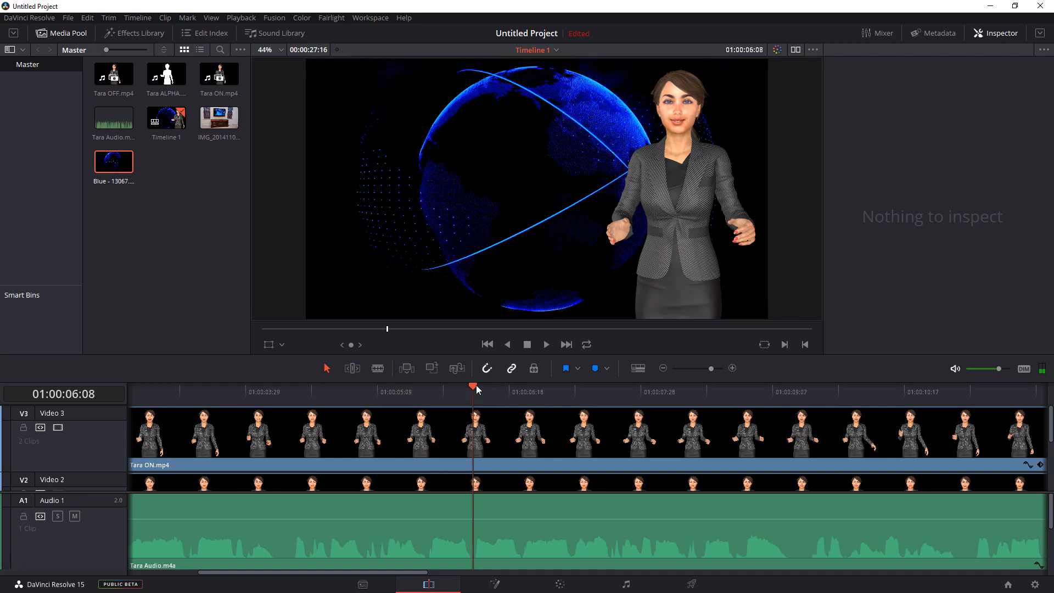
{"action": "left_click", "coordinate": [731, 370]}
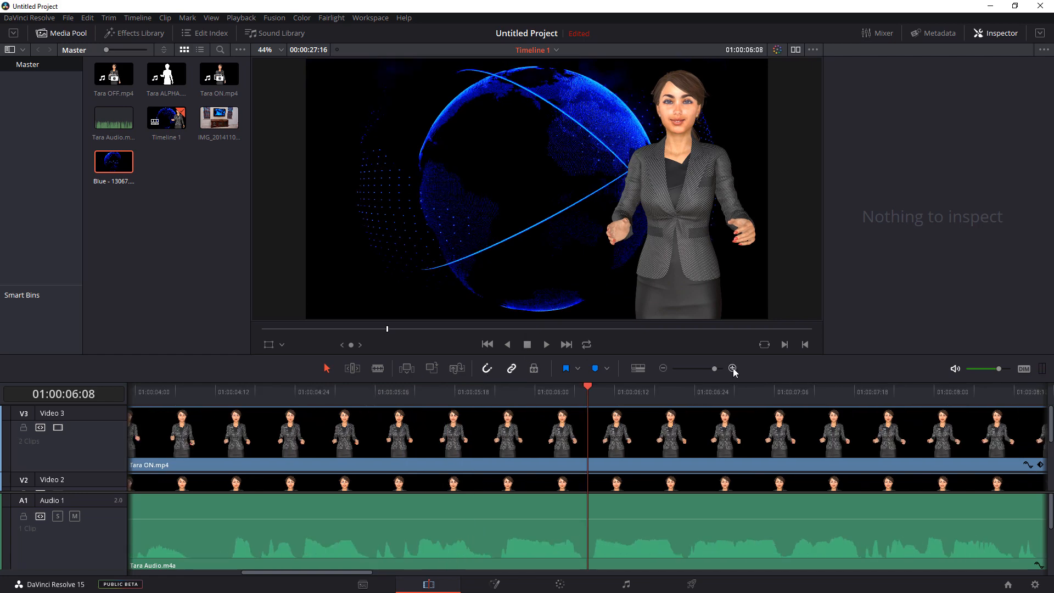
{"action": "left_click", "coordinate": [732, 369]}
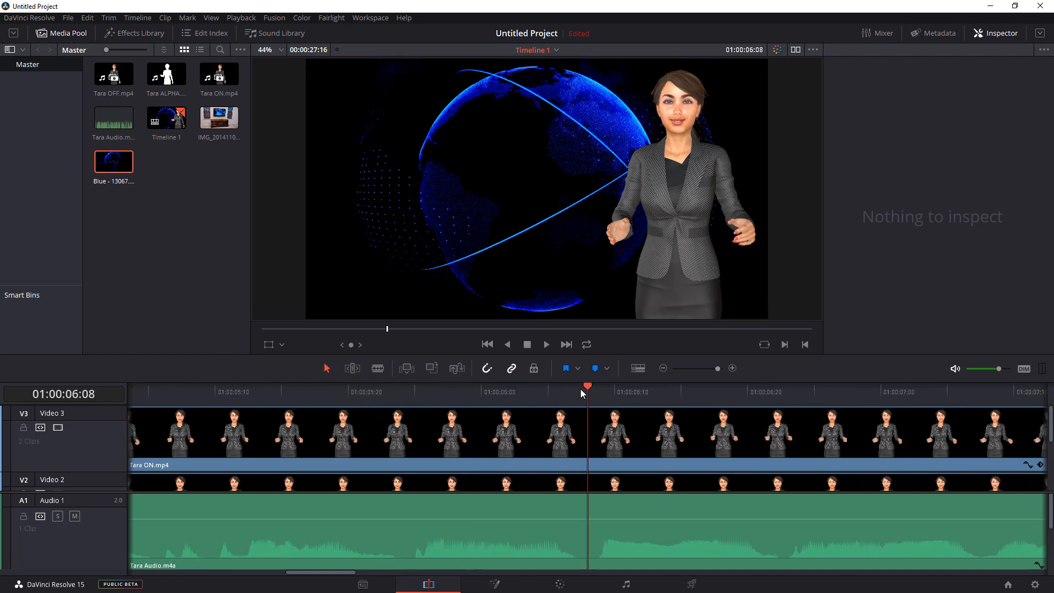
{"action": "left_click_drag", "start_coordinate": [588, 387], "coordinate": [404, 443]}
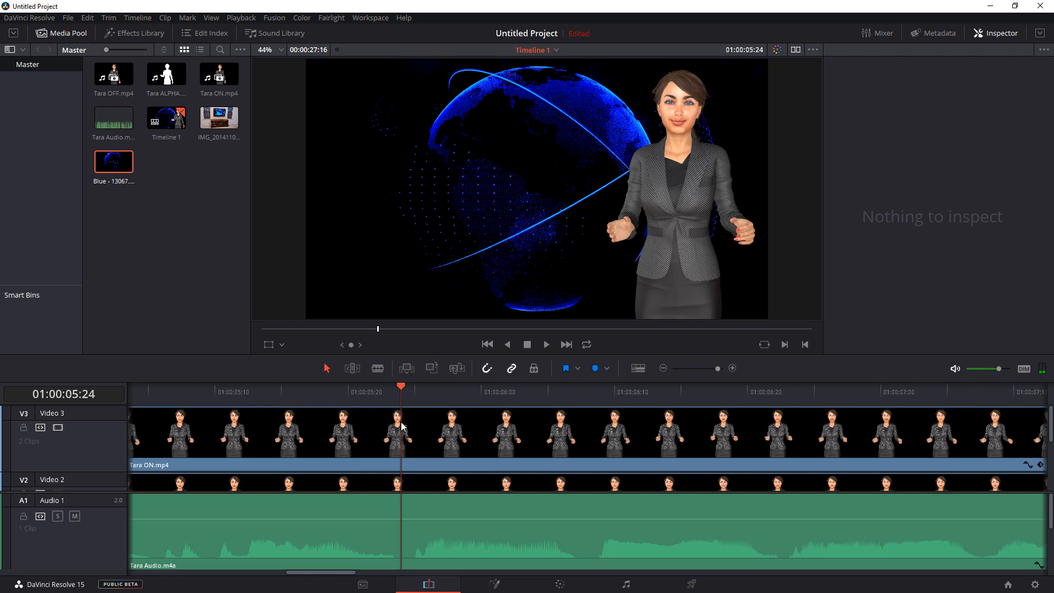
{"action": "left_click_drag", "start_coordinate": [404, 390], "coordinate": [578, 388]}
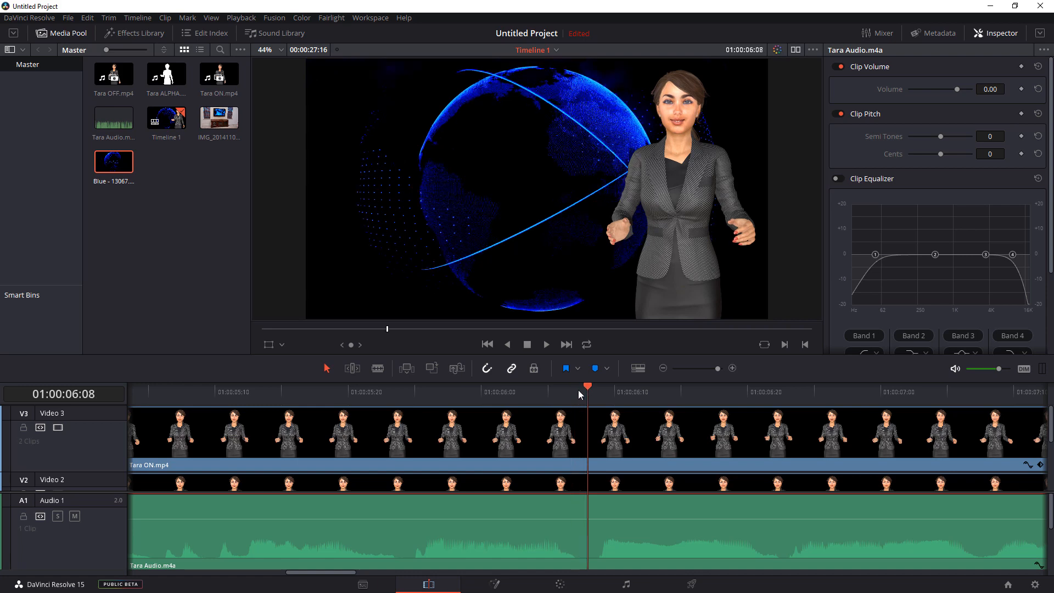
- Cut Tara ON.mp4 on Video 3 at 01:00:06:07 and 01:00:06:09, and delete the silent piece between the cuts
{"action": "left_click", "coordinate": [378, 368]}
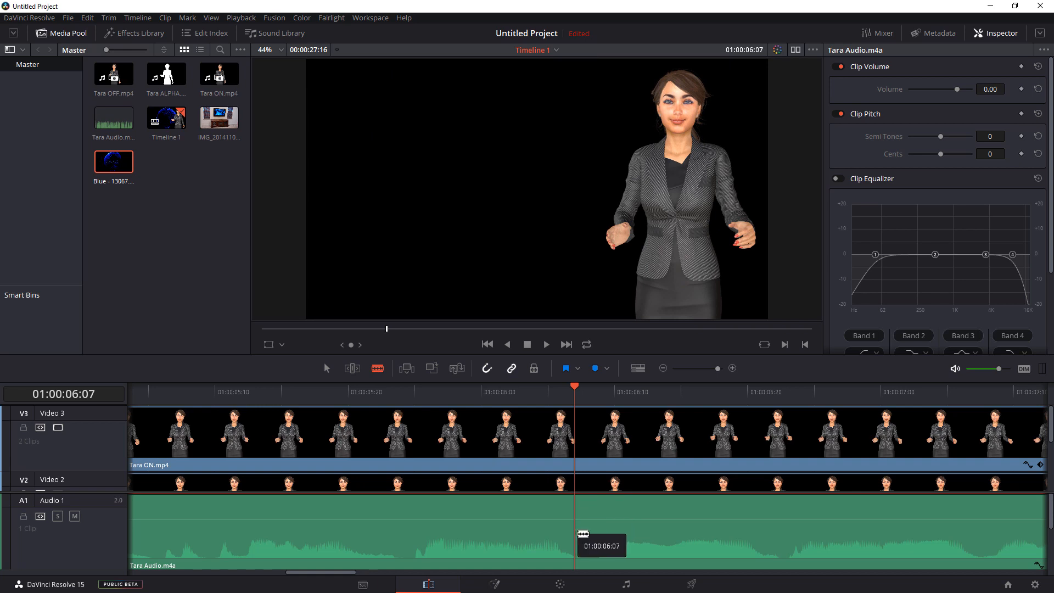
{"action": "left_click", "coordinate": [576, 535]}
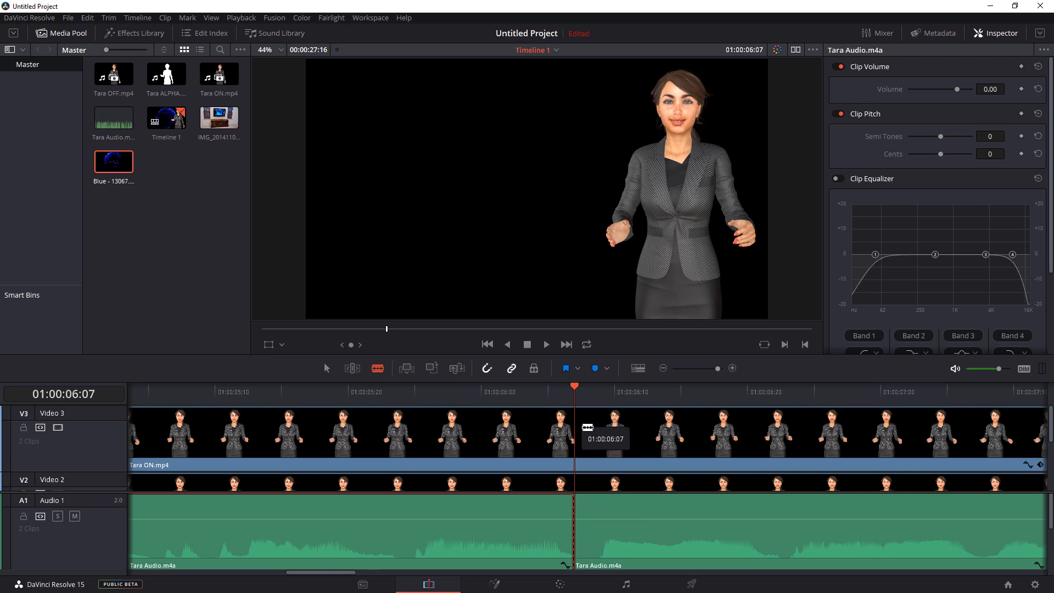
{"action": "key", "text": "ctrl+z"}
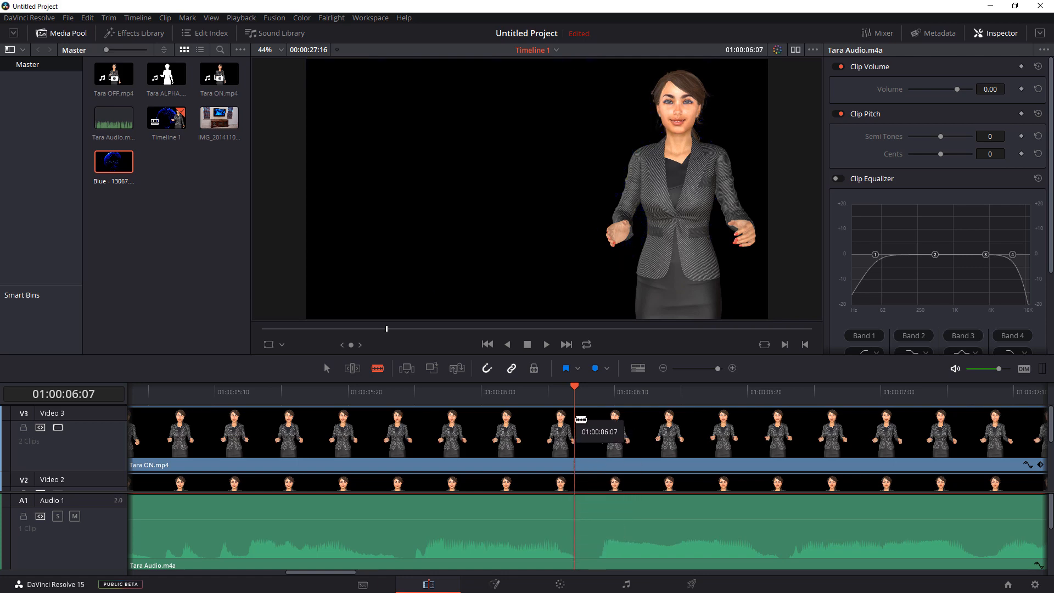
{"action": "left_click", "coordinate": [577, 421]}
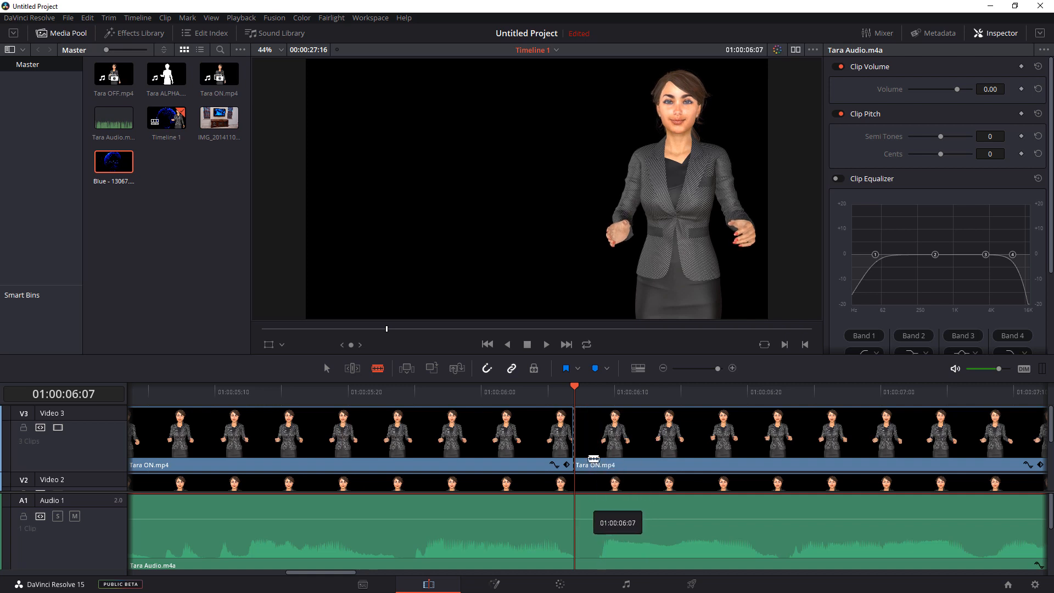
{"action": "left_click", "coordinate": [600, 390]}
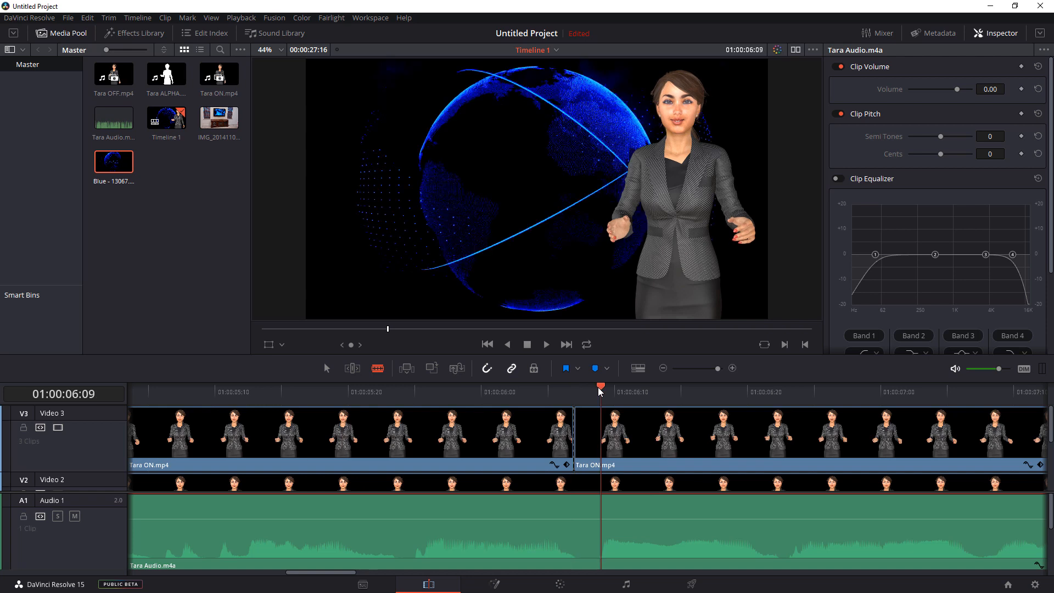
{"action": "left_click_drag", "start_coordinate": [598, 387], "coordinate": [598, 389]}
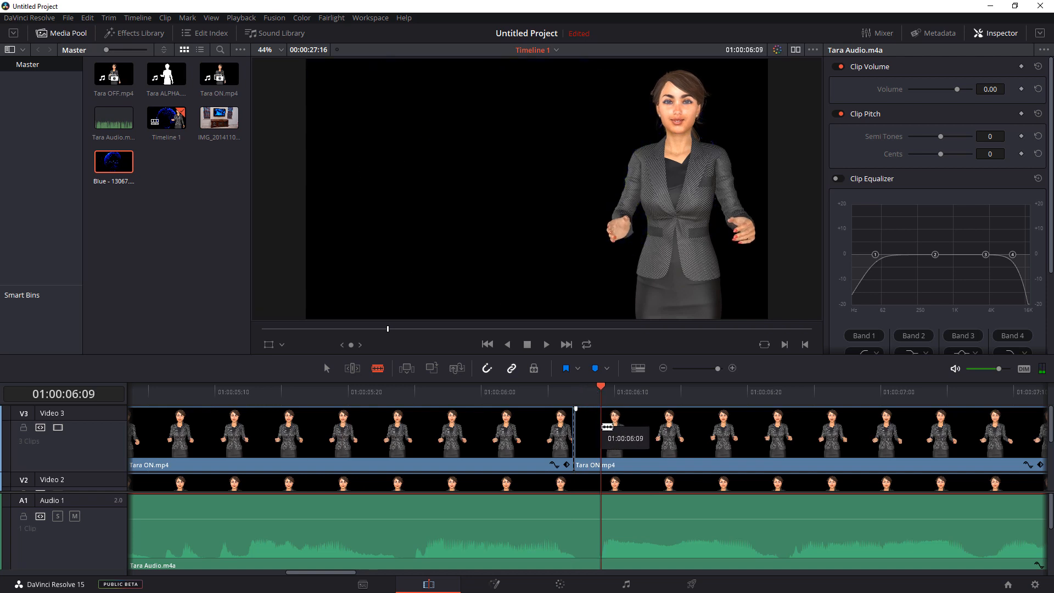
{"action": "left_click", "coordinate": [602, 429]}
{"action": "left_click", "coordinate": [603, 479]}
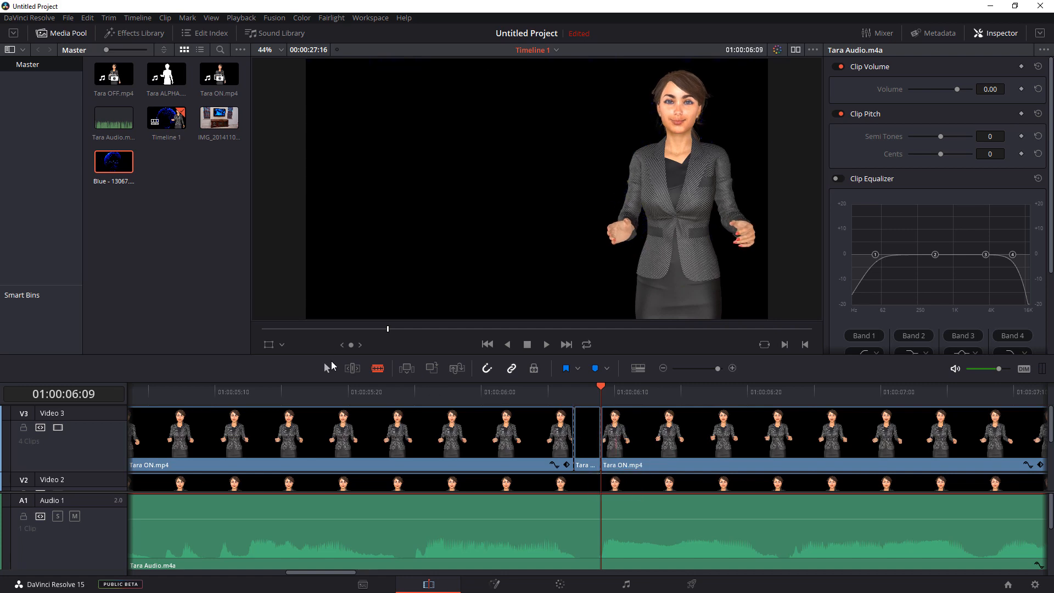
{"action": "left_click", "coordinate": [589, 454]}
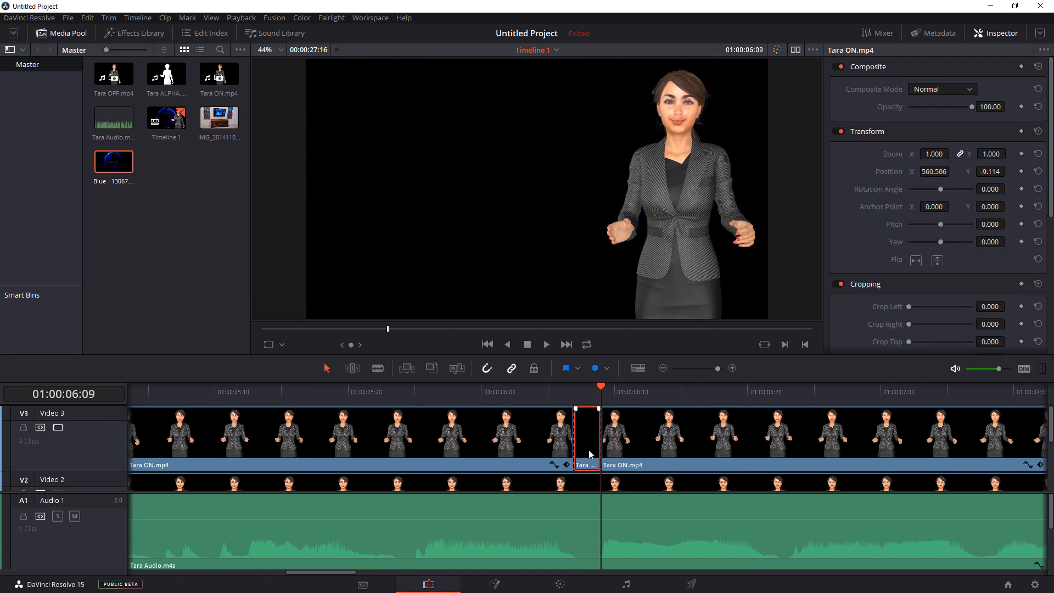
{"action": "key", "text": "BackSpace"}
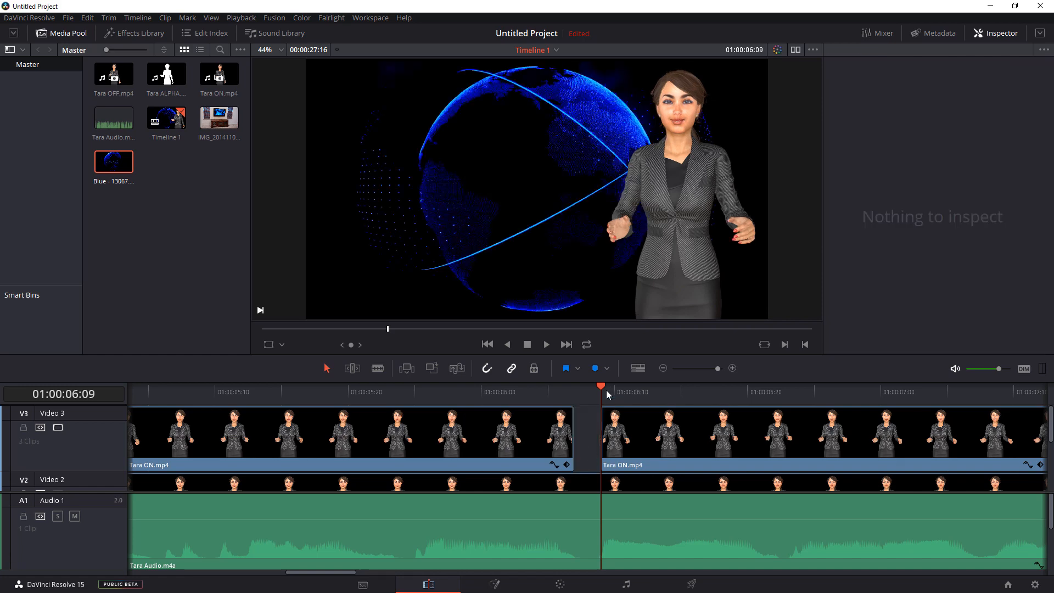
- Play the timeline from before the new gap on to about 01:00:09:17 to check the sync and find the next pause
{"action": "left_click_drag", "start_coordinate": [584, 384], "coordinate": [269, 391]}
{"action": "left_click", "coordinate": [548, 345]}
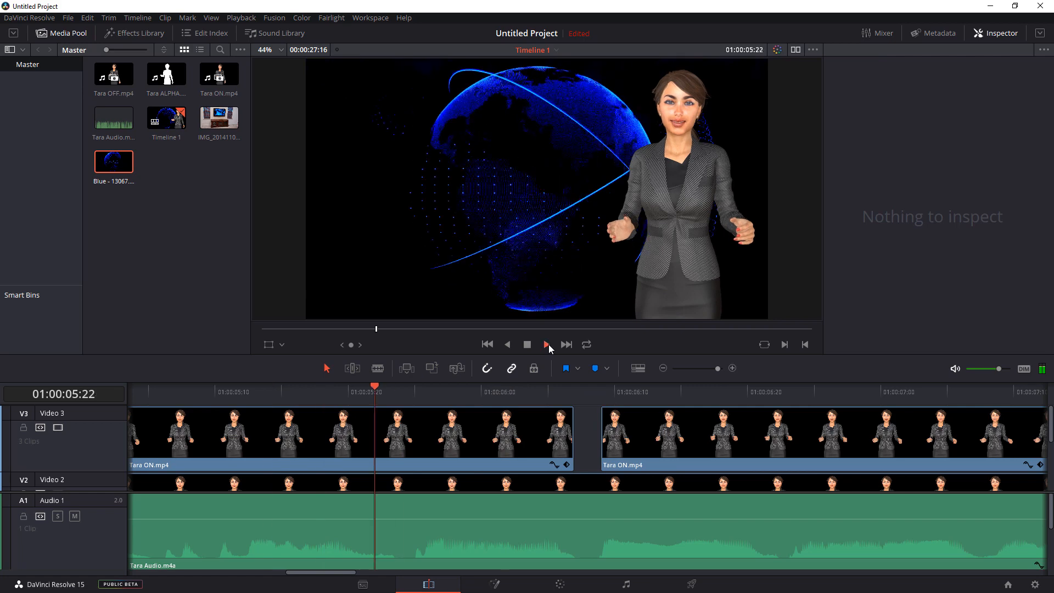
{"action": "left_click", "coordinate": [527, 345]}
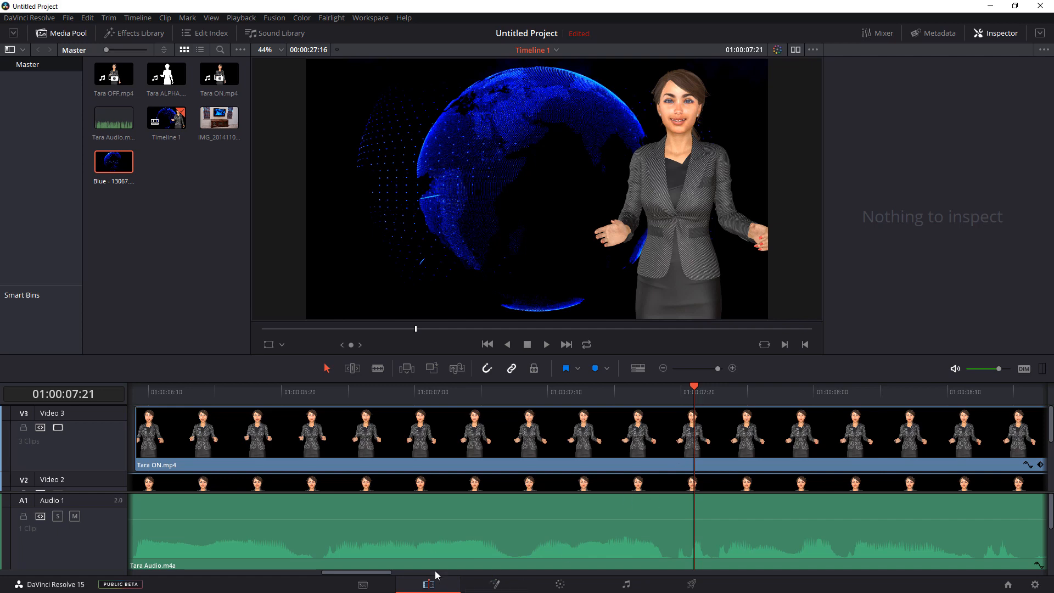
{"action": "left_click_drag", "start_coordinate": [364, 575], "coordinate": [388, 576]}
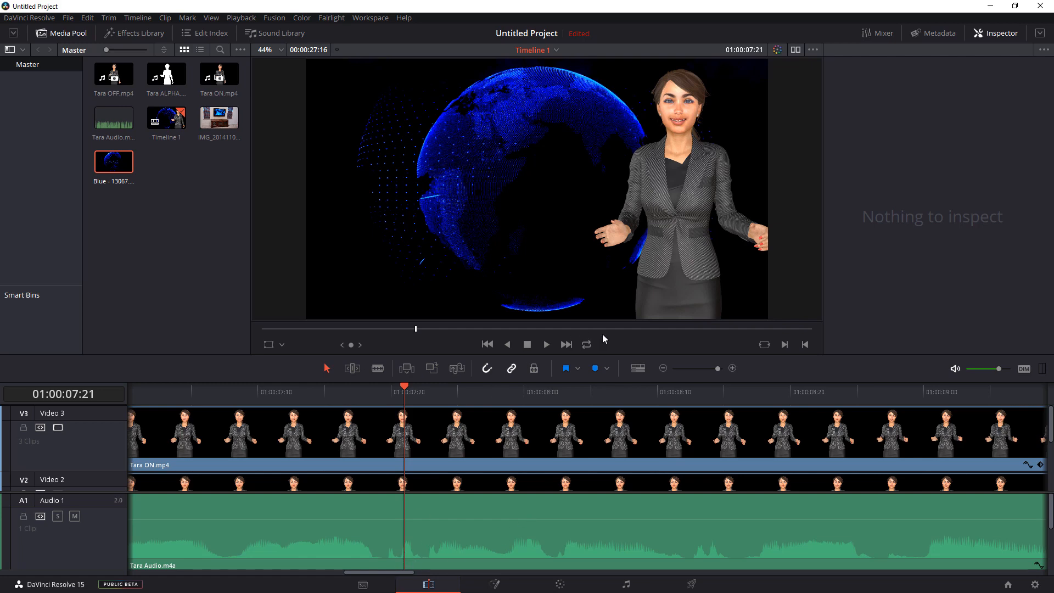
{"action": "left_click", "coordinate": [548, 344]}
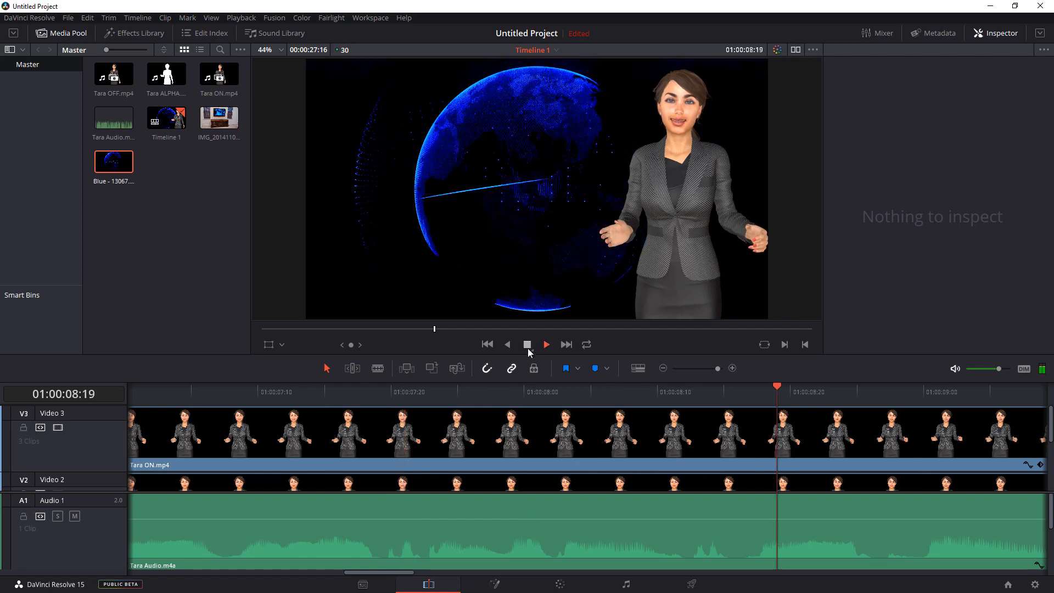
{"action": "left_click", "coordinate": [528, 344]}
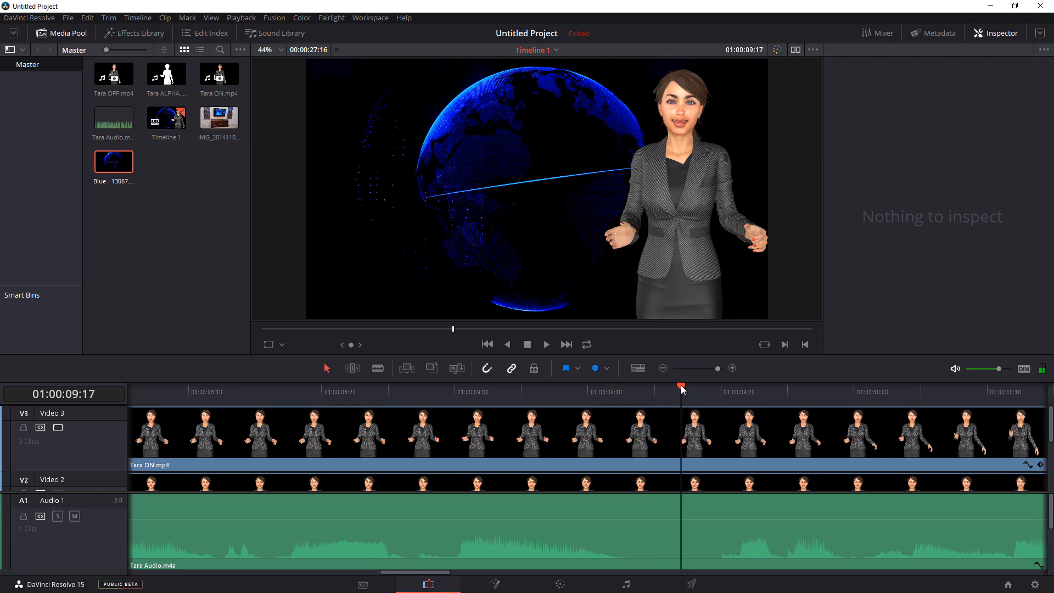
- Cut Tara ON.mp4 on Video 3 at 01:00:09:13 and 01:00:09:20, and delete the piece between the cuts
{"action": "left_click_drag", "start_coordinate": [683, 390], "coordinate": [632, 403]}
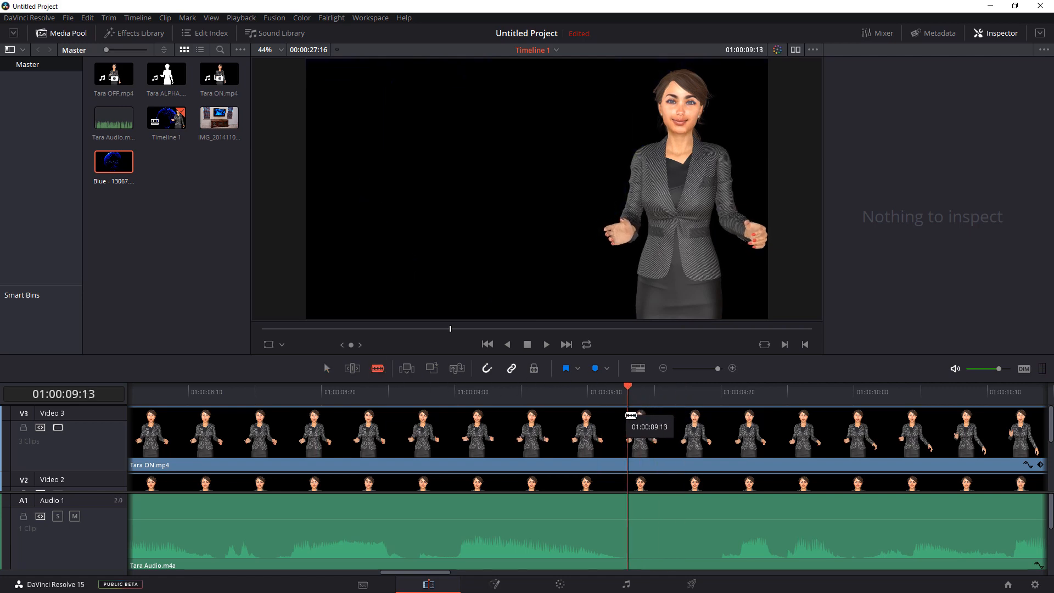
{"action": "left_click", "coordinate": [632, 413]}
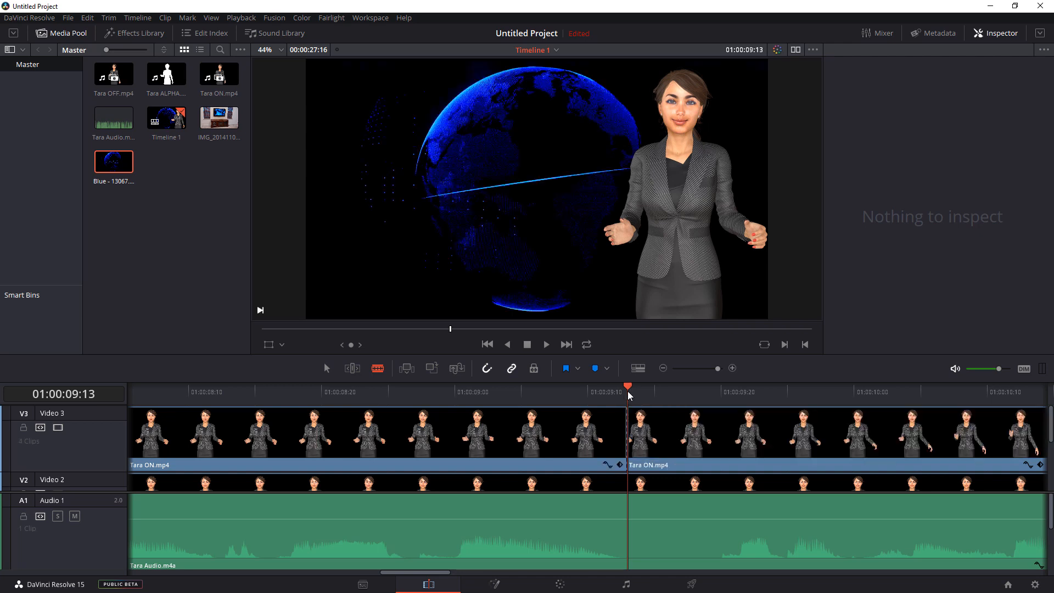
{"action": "left_click_drag", "start_coordinate": [644, 390], "coordinate": [721, 391]}
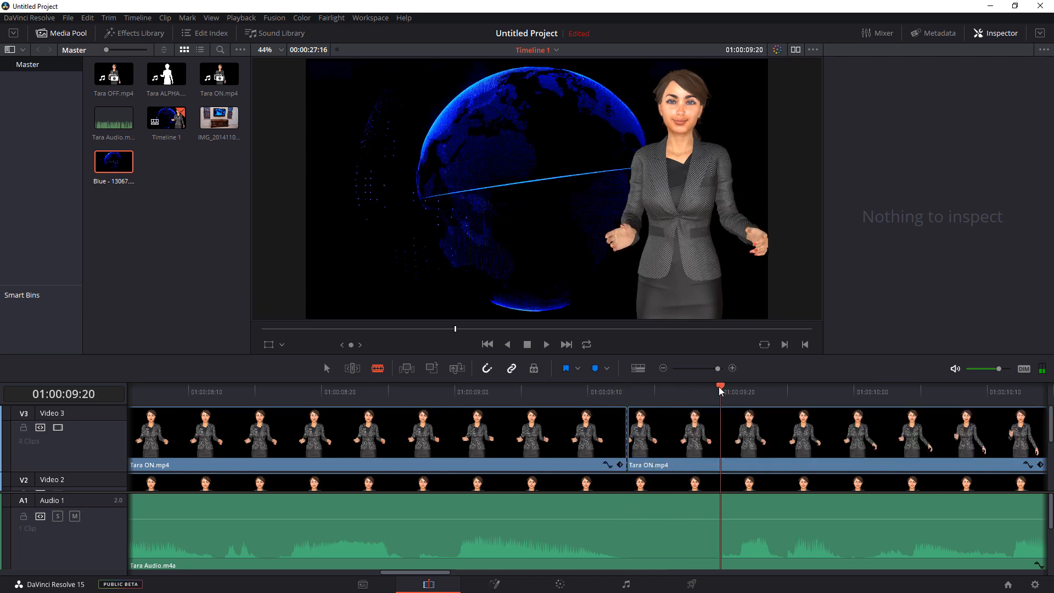
{"action": "left_click", "coordinate": [723, 417]}
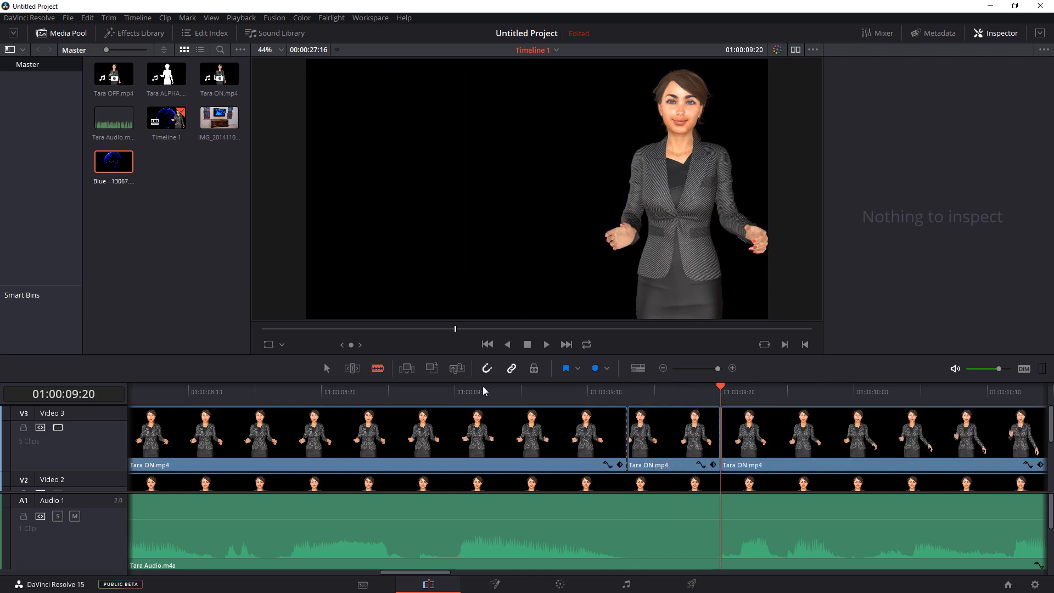
{"action": "left_click", "coordinate": [668, 444]}
{"action": "key", "text": "BackSpace"}
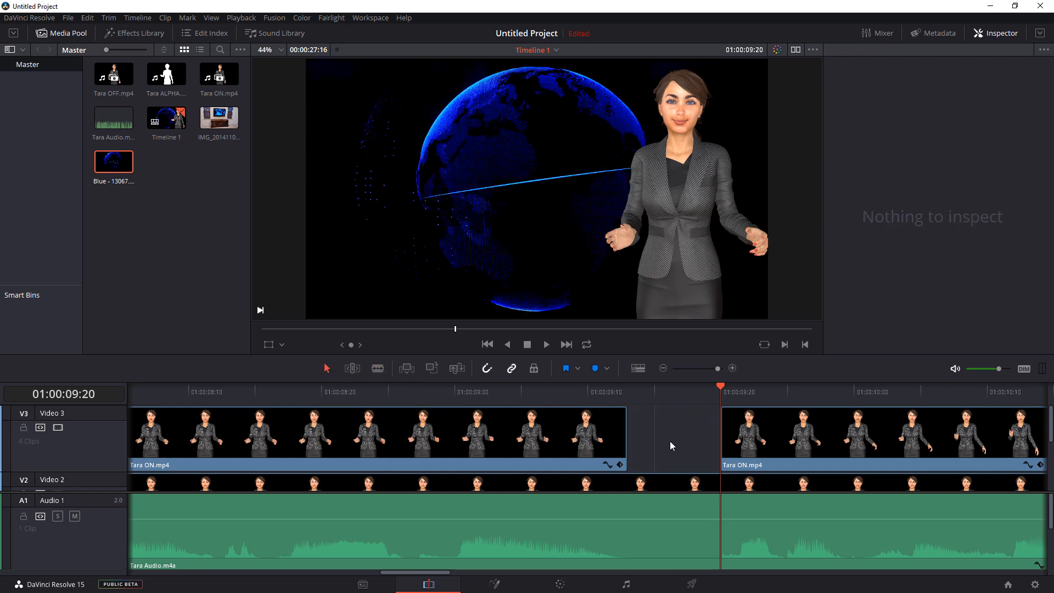
- Cut Tara ON.mp4 on Video 3 at about 01:00:11:03 and at 01:00:11:09, and remove the piece between
{"action": "left_click_drag", "start_coordinate": [423, 574], "coordinate": [466, 579]}
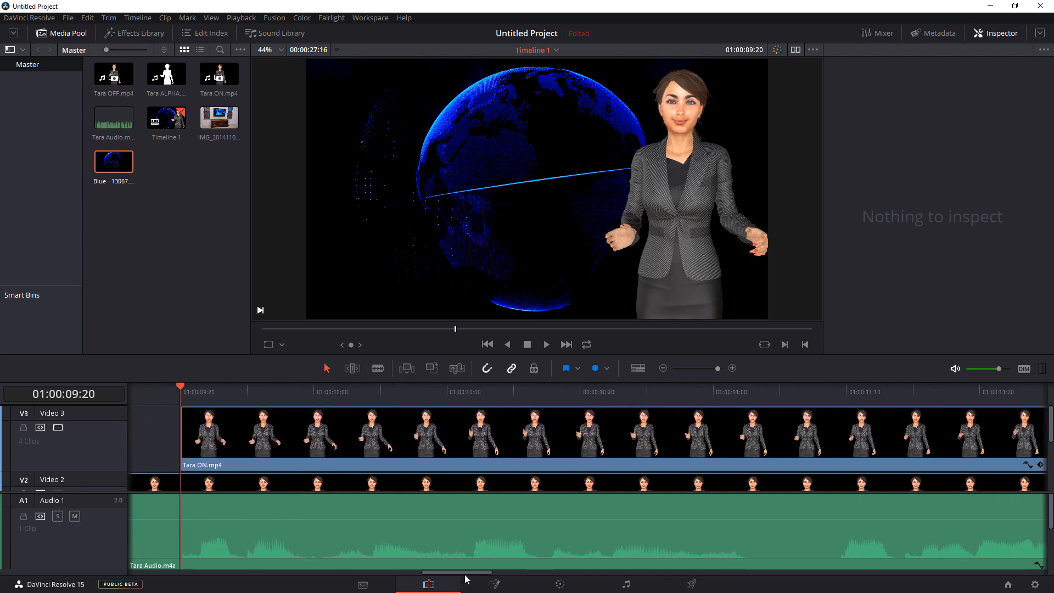
{"action": "left_click_drag", "start_coordinate": [181, 387], "coordinate": [753, 389]}
{"action": "key", "text": "b"}
{"action": "left_click", "coordinate": [753, 437]}
{"action": "left_click_drag", "start_coordinate": [753, 389], "coordinate": [833, 390]}
{"action": "left_click", "coordinate": [834, 439]}
{"action": "key", "text": "a"}
{"action": "left_click", "coordinate": [783, 445]}
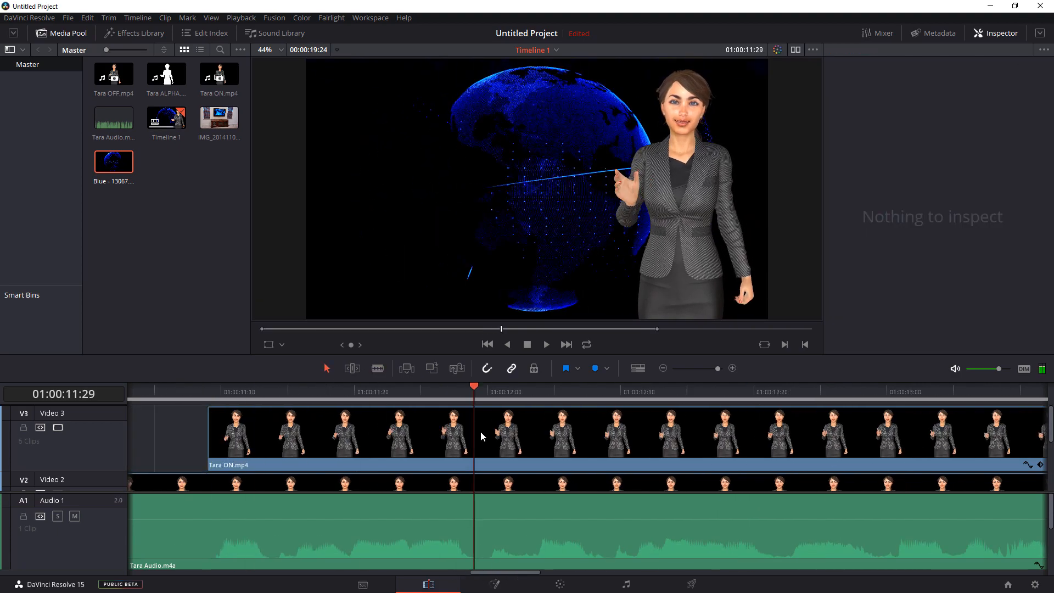
- Cut out and delete the one-frame piece of Tara ON.mp4 on Video 3 ending at 01:00:12:00
{"action": "left_click", "coordinate": [378, 368]}
{"action": "left_click", "coordinate": [476, 431]}
{"action": "left_click", "coordinate": [492, 423]}
{"action": "key", "text": "Delete"}
- Cut Tara ON.mp4 on Video 3 at 01:00:13:14 and one frame further on, and delete the sliver between the cuts
{"action": "left_click_drag", "start_coordinate": [492, 572], "coordinate": [522, 572]}
{"action": "left_click", "coordinate": [782, 387]}
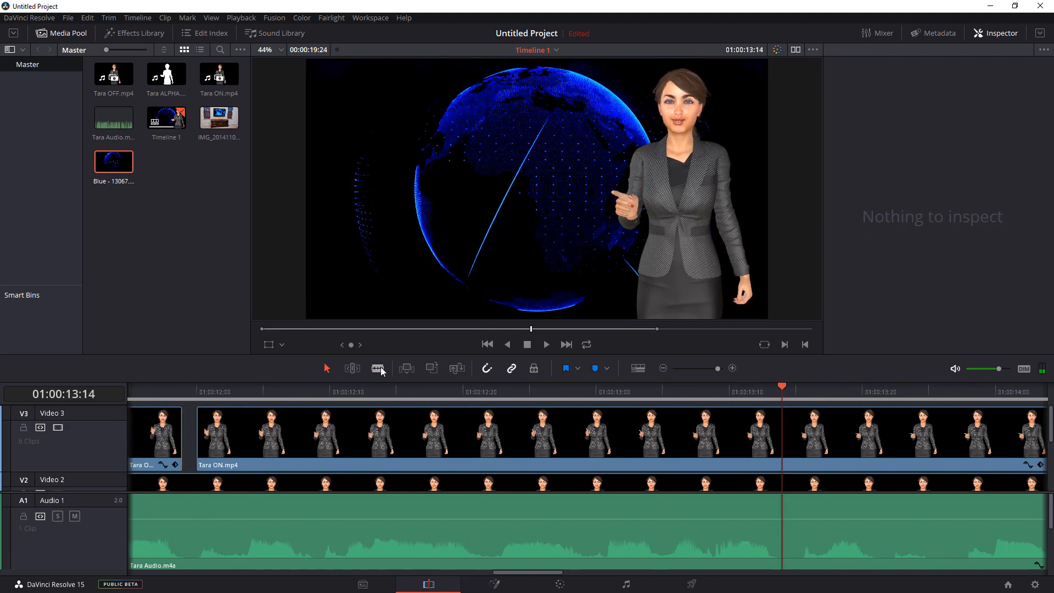
{"action": "left_click", "coordinate": [378, 368]}
{"action": "left_click", "coordinate": [783, 432]}
{"action": "key", "text": "Left"}
{"action": "key", "text": "Left"}
{"action": "left_click", "coordinate": [808, 431]}
{"action": "left_click", "coordinate": [327, 368]}
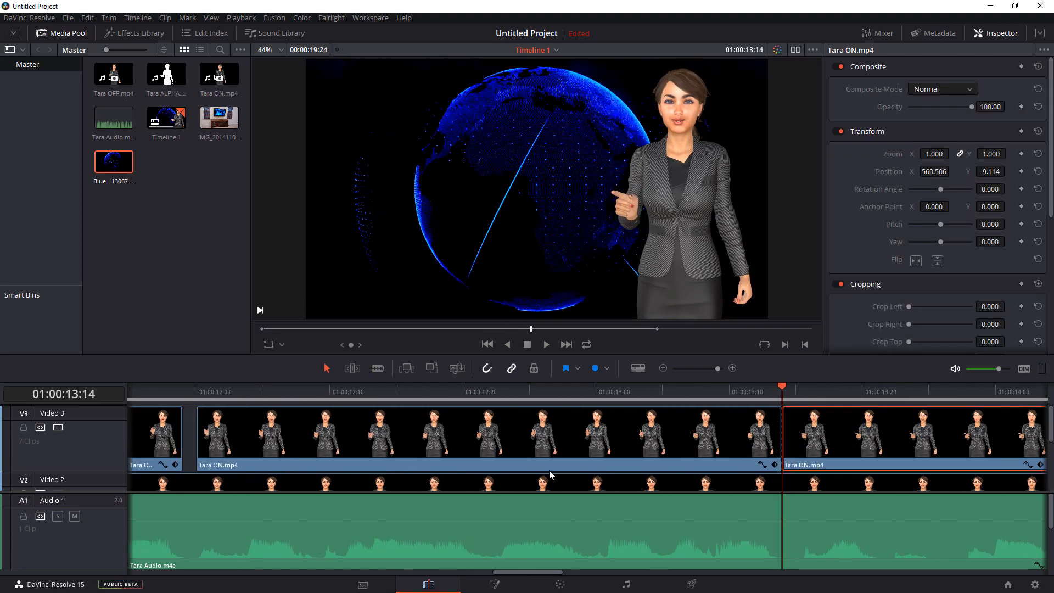
{"action": "left_click", "coordinate": [789, 440]}
{"action": "key", "text": "Delete"}
- Cut Tara ON.mp4 on Video 3 at 01:00:13:26 and about two frames further on, and delete the piece between
{"action": "left_click", "coordinate": [941, 387]}
{"action": "left_click", "coordinate": [378, 369]}
{"action": "left_click", "coordinate": [942, 437]}
{"action": "left_click", "coordinate": [968, 440]}
{"action": "left_click", "coordinate": [327, 368]}
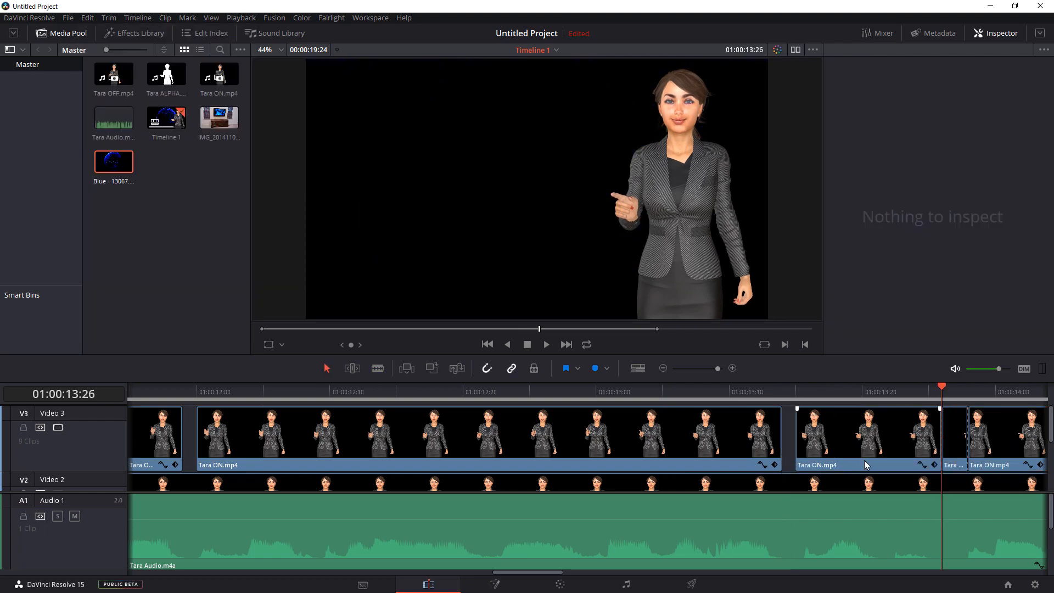
{"action": "left_click_drag", "start_coordinate": [528, 572], "coordinate": [576, 572]}
{"action": "left_click", "coordinate": [430, 437]}
{"action": "key", "text": "Delete"}
- Cut Tara ON.mp4 on Video 3 at about 01:00:14:08 and one frame further on, and remove the sliver between
{"action": "left_click_drag", "start_coordinate": [417, 388], "coordinate": [577, 388]}
{"action": "left_click", "coordinate": [378, 369]}
{"action": "left_click", "coordinate": [577, 428]}
{"action": "left_click", "coordinate": [591, 425]}
{"action": "left_click", "coordinate": [327, 368]}
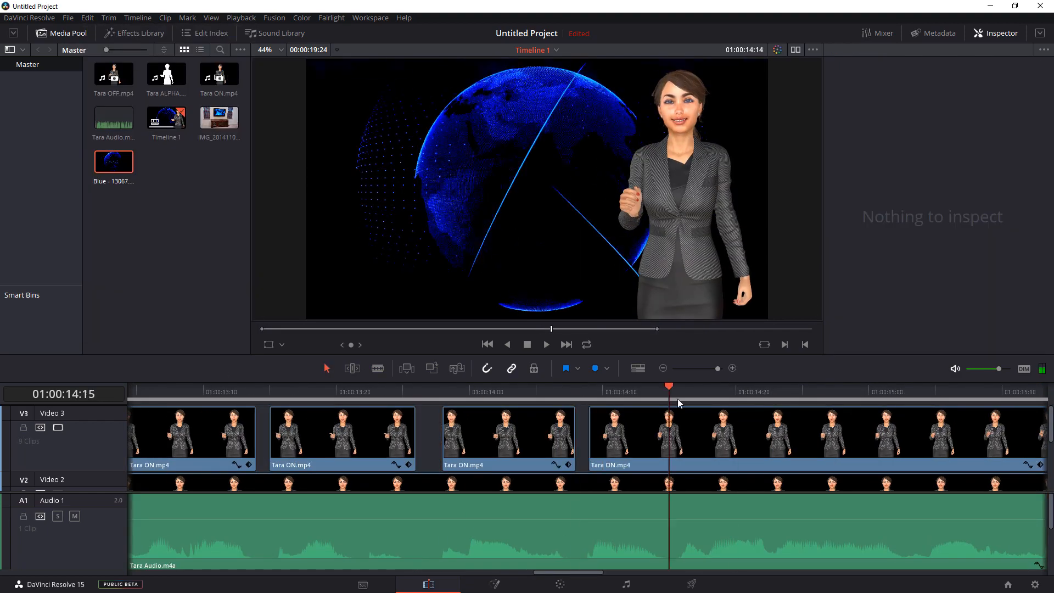
- Cut Tara ON.mp4 at both ends of the next short speech pause and delete the piece between the cuts
{"action": "left_click_drag", "start_coordinate": [446, 388], "coordinate": [578, 388]}
{"action": "left_click", "coordinate": [378, 369]}
{"action": "left_click", "coordinate": [579, 432]}
{"action": "left_click", "coordinate": [592, 432]}
{"action": "left_click", "coordinate": [327, 369]}
{"action": "left_click", "coordinate": [585, 434]}
{"action": "key", "text": "Delete"}
- Delete the piece of Tara ON.mp4 on Video 3 over the silence just before 01:00:17:00
{"action": "left_click_drag", "start_coordinate": [615, 572], "coordinate": [682, 573]}
{"action": "left_click", "coordinate": [326, 372]}
{"action": "left_click", "coordinate": [711, 434]}
{"action": "key", "text": "Delete"}
- Split Tara ON.mp4 on Video 3 at 01:00:18:21 and, after restoring the removed remainder, at about 01:00:19:11
{"action": "left_click_drag", "start_coordinate": [205, 387], "coordinate": [884, 388]}
{"action": "left_click", "coordinate": [379, 370]}
{"action": "left_click", "coordinate": [885, 433]}
{"action": "left_click", "coordinate": [327, 369]}
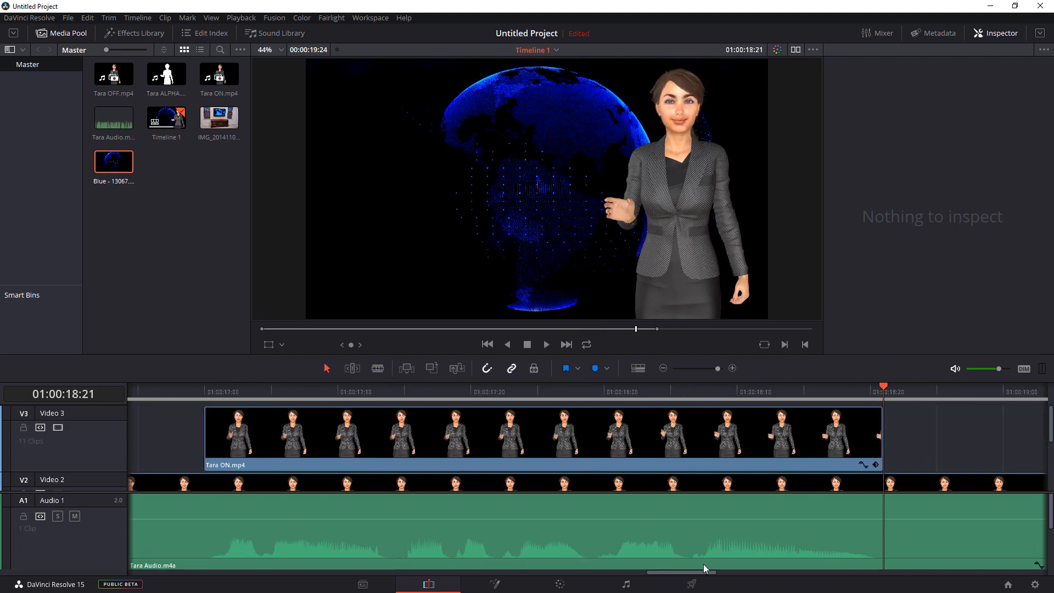
{"action": "left_click", "coordinate": [378, 368]}
{"action": "key", "text": "ctrl+z"}
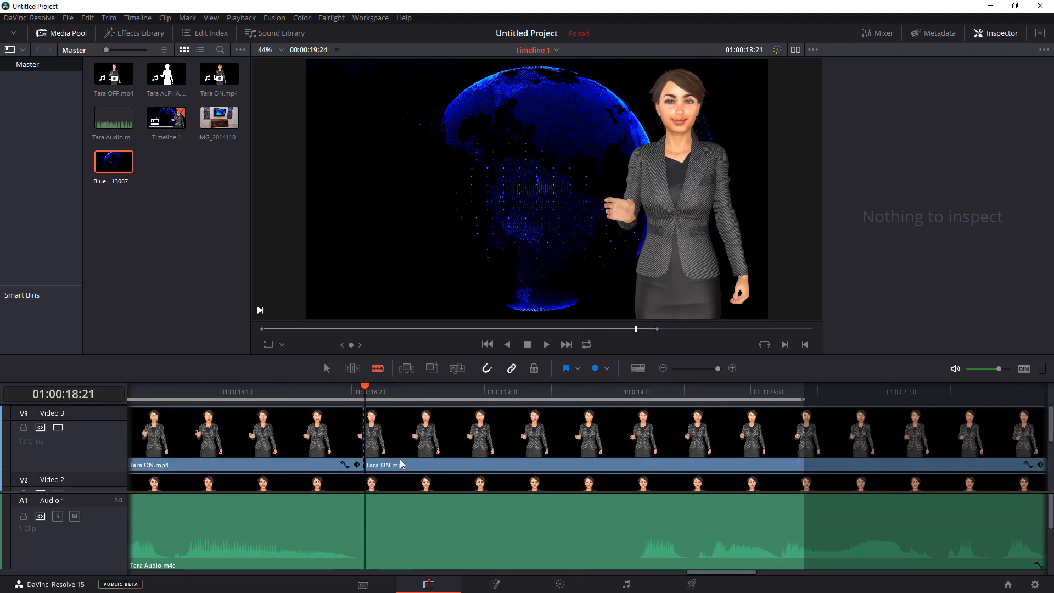
{"action": "left_click", "coordinate": [642, 391]}
{"action": "left_click", "coordinate": [632, 429]}
- Scrub on to 01:00:20:02 and extend the timeline's marked in-out range to a duration of 00:00:29:22
{"action": "left_click_drag", "start_coordinate": [642, 391], "coordinate": [671, 387]}
{"action": "left_click_drag", "start_coordinate": [725, 572], "coordinate": [750, 572]}
{"action": "left_click_drag", "start_coordinate": [343, 388], "coordinate": [584, 388]}
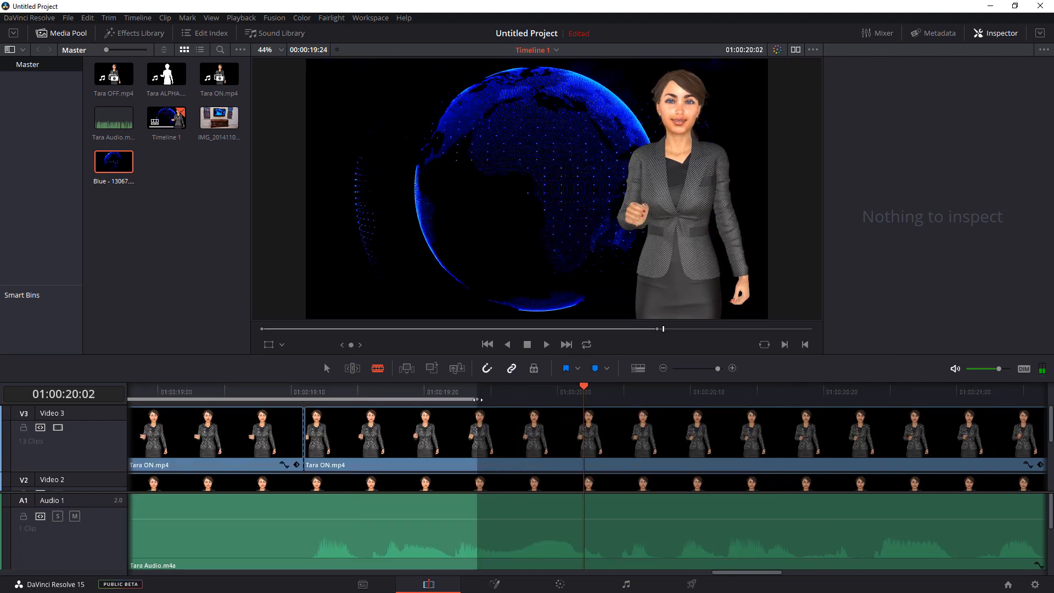
{"action": "left_click_drag", "start_coordinate": [478, 399], "coordinate": [1044, 399]}
{"action": "left_click_drag", "start_coordinate": [985, 572], "coordinate": [744, 581]}
- Delete the silent piece of Tara ON.mp4 between 01:00:18:21 and about 01:00:19:11, and move the playhead to 01:00:21:00
{"action": "left_click", "coordinate": [327, 368]}
{"action": "left_click", "coordinate": [439, 433]}
{"action": "key", "text": "Delete"}
{"action": "left_click_drag", "start_coordinate": [258, 388], "coordinate": [630, 391]}
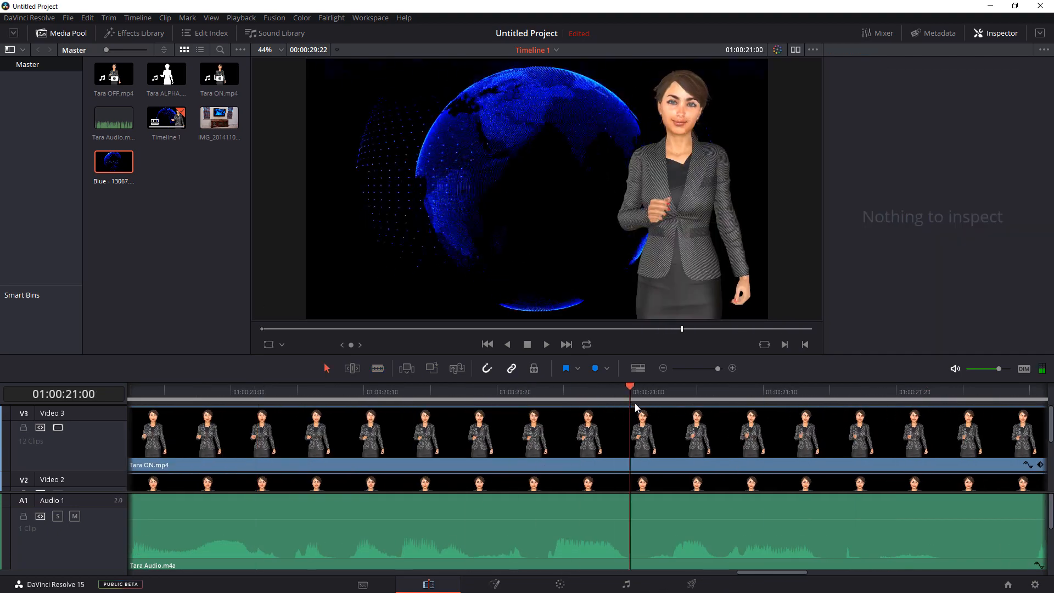
- Split Tara ON.mp4 on Video 3 at 01:00:21:00 and delete the short silent piece that follows
{"action": "left_click", "coordinate": [378, 369]}
{"action": "left_click", "coordinate": [630, 439]}
{"action": "left_click", "coordinate": [637, 439]}
{"action": "key", "text": "Delete"}
- Cut the silent pieces out of Tara ON.mp4 on Video 3 at about 01:00:21:15 and between about 01:00:21:23 and 01:00:22:00
{"action": "left_click_drag", "start_coordinate": [772, 572], "coordinate": [821, 573]}
{"action": "left_click", "coordinate": [377, 369]}
{"action": "left_click", "coordinate": [355, 434]}
{"action": "left_click", "coordinate": [327, 369]}
{"action": "key", "text": "Delete"}
{"action": "left_click", "coordinate": [553, 434]}
{"action": "left_click", "coordinate": [326, 368]}
{"action": "left_click", "coordinate": [506, 434]}
{"action": "key", "text": "Delete"}
- Cut out the silent piece of Tara ON.mp4 on Video 3 between about 01:00:22:18 and 01:00:22:20
{"action": "left_click_drag", "start_coordinate": [431, 388], "coordinate": [643, 389]}
{"action": "left_click", "coordinate": [643, 434]}
{"action": "key", "text": "Delete"}
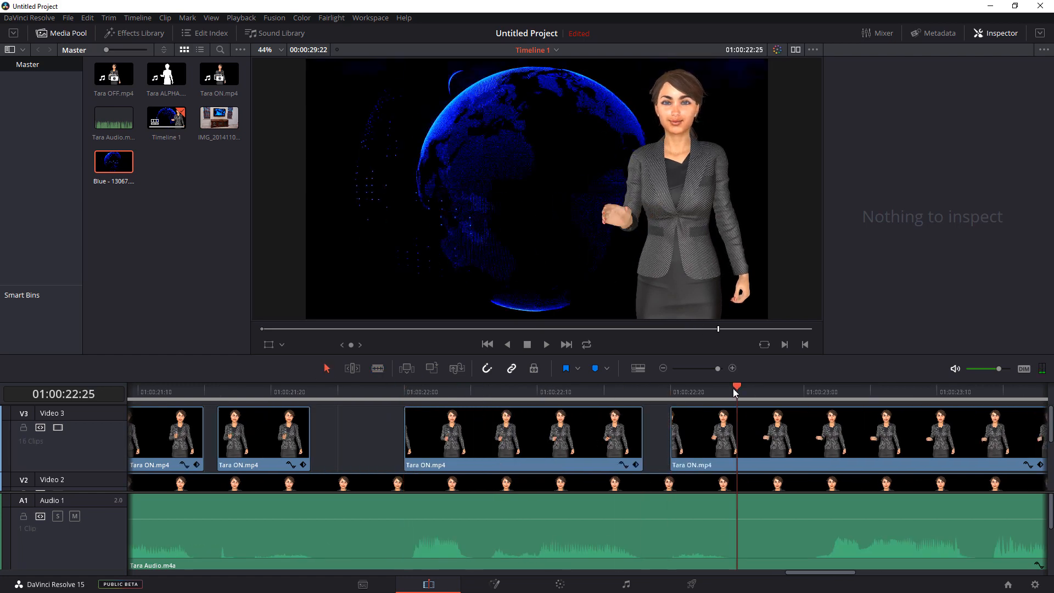
- Cut out the silent piece of Tara ON.mp4 on Video 3 between 01:00:22:25 and about 01:00:23:01
{"action": "left_click_drag", "start_coordinate": [736, 388], "coordinate": [817, 390]}
{"action": "left_click", "coordinate": [818, 433]}
{"action": "left_click", "coordinate": [777, 434]}
{"action": "key", "text": "Delete"}
- Split Tara ON.mp4 on Video 3 at about 01:00:23:12 and 01:00:23:19 and delete the silent piece there
{"action": "left_click_drag", "start_coordinate": [805, 572], "coordinate": [856, 572]}
{"action": "left_click_drag", "start_coordinate": [170, 387], "coordinate": [650, 391]}
{"action": "left_click", "coordinate": [330, 434]}
{"action": "left_click", "coordinate": [423, 434]}
{"action": "left_click", "coordinate": [442, 426]}
{"action": "key", "text": "Delete"}
- Split Tara ON.mp4 on Video 3 around the pause just before about 01:00:24:06 and delete the silent piece
{"action": "left_click", "coordinate": [558, 434]}
{"action": "left_click", "coordinate": [650, 434]}
{"action": "left_click_drag", "start_coordinate": [869, 572], "coordinate": [873, 576]}
{"action": "left_click", "coordinate": [327, 369]}
{"action": "left_click", "coordinate": [423, 433]}
{"action": "key", "text": "Delete"}
- Cut out the silent piece of Tara ON.mp4 on Video 3 between 01:00:25:11 and about 01:00:25:19
{"action": "left_click_drag", "start_coordinate": [466, 388], "coordinate": [917, 396]}
{"action": "left_click", "coordinate": [378, 368]}
{"action": "left_click", "coordinate": [917, 440]}
{"action": "left_click", "coordinate": [1013, 447]}
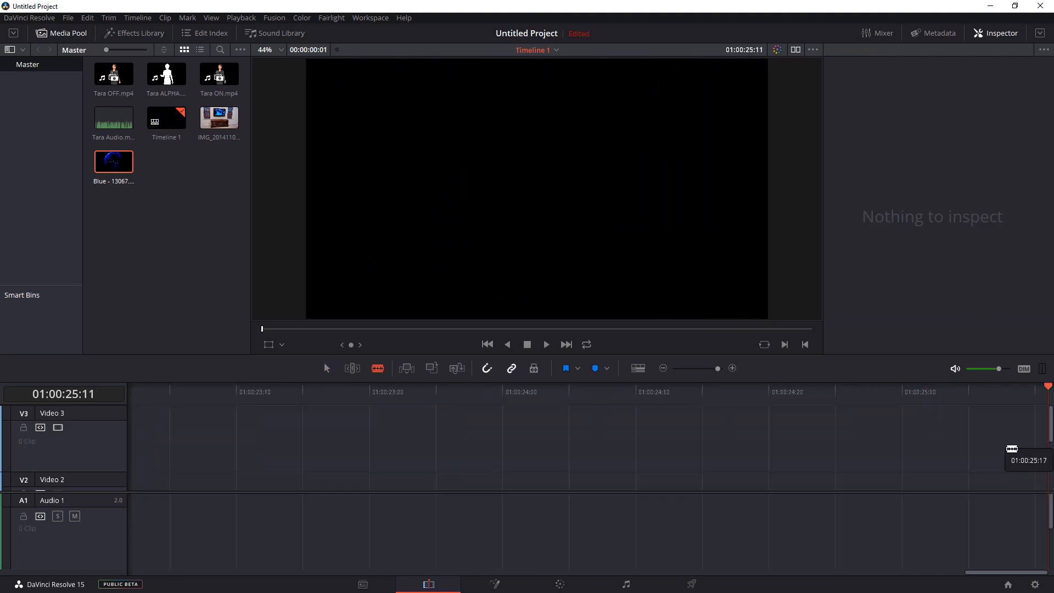
{"action": "left_click_drag", "start_coordinate": [878, 574], "coordinate": [887, 574]}
{"action": "left_click_drag", "start_coordinate": [577, 388], "coordinate": [684, 391]}
{"action": "left_click", "coordinate": [685, 433]}
{"action": "left_click", "coordinate": [669, 430]}
{"action": "key", "text": "Delete"}
- Split Tara ON.mp4 on Video 3 at 01:00:27:12, where the speech ends, and delete the remaining piece after the cut
{"action": "left_click_drag", "start_coordinate": [904, 572], "coordinate": [943, 574]}
{"action": "left_click_drag", "start_coordinate": [181, 388], "coordinate": [897, 409]}
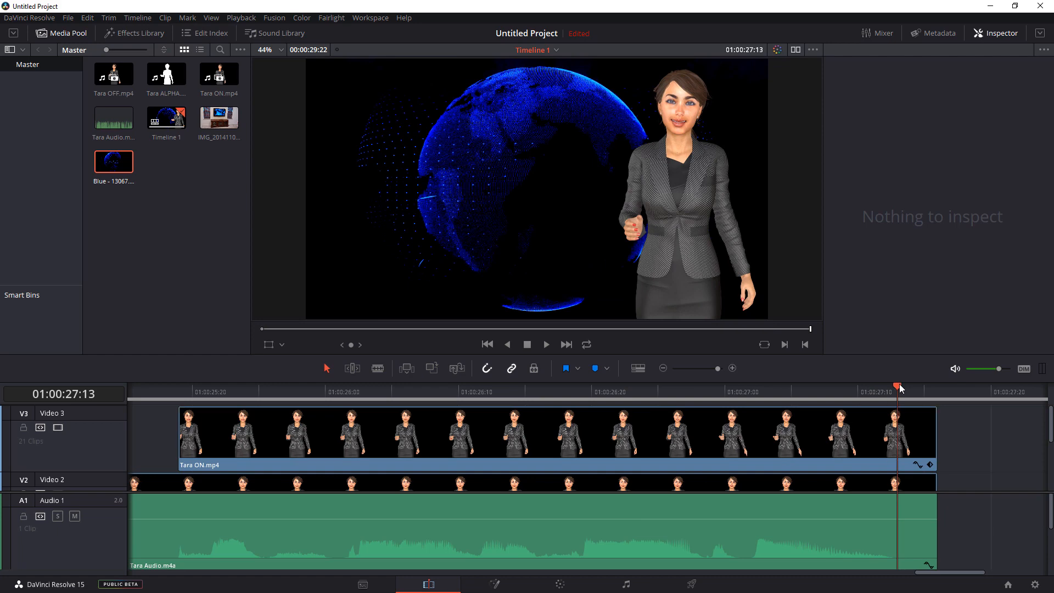
{"action": "left_click_drag", "start_coordinate": [905, 386], "coordinate": [884, 414]}
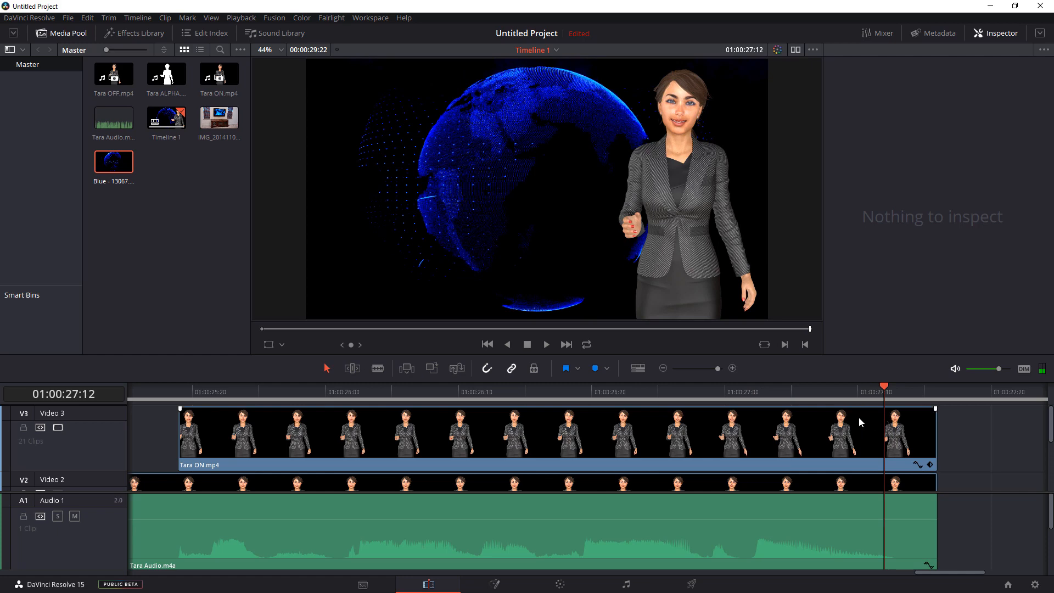
{"action": "left_click", "coordinate": [385, 370]}
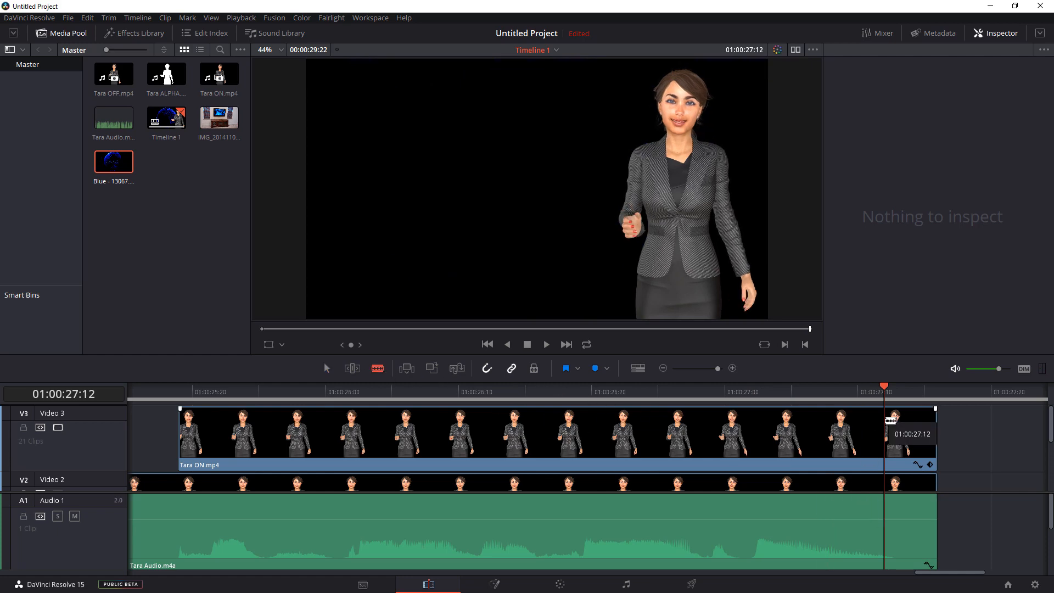
{"action": "left_click", "coordinate": [889, 422]}
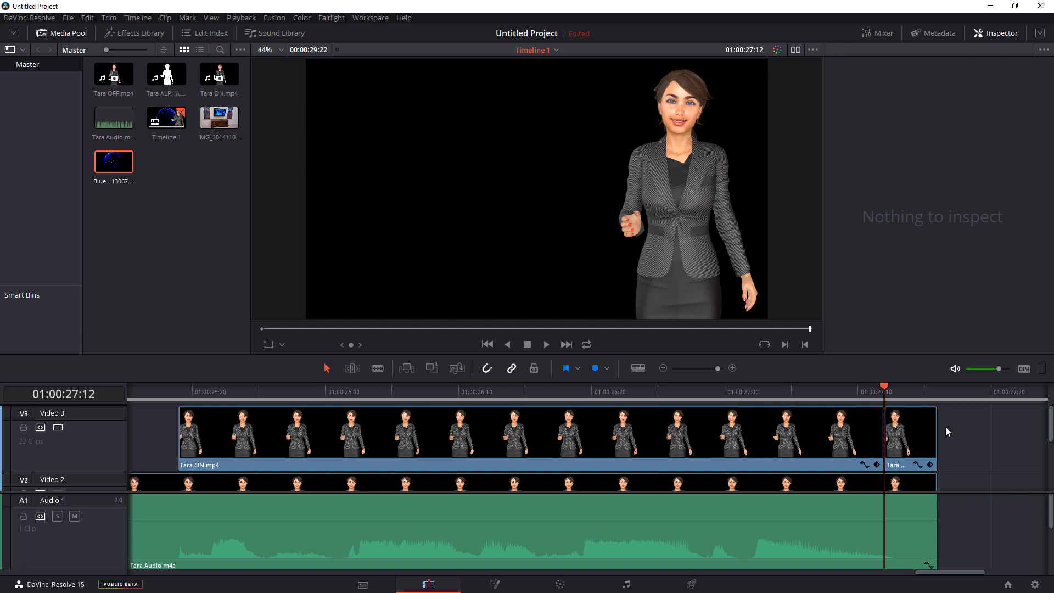
{"action": "left_click", "coordinate": [914, 444]}
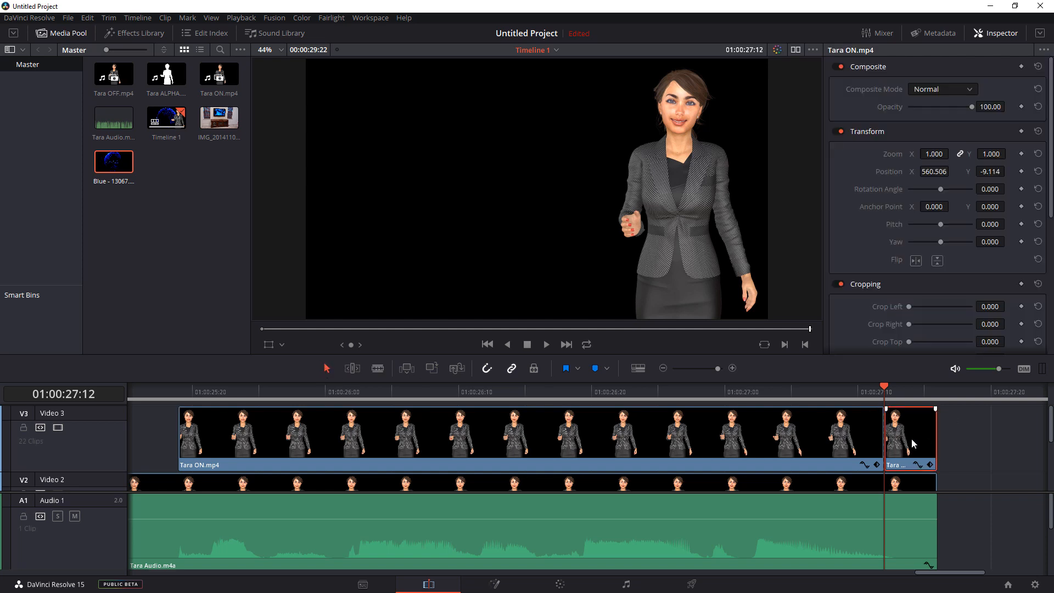
{"action": "key", "text": "Delete"}
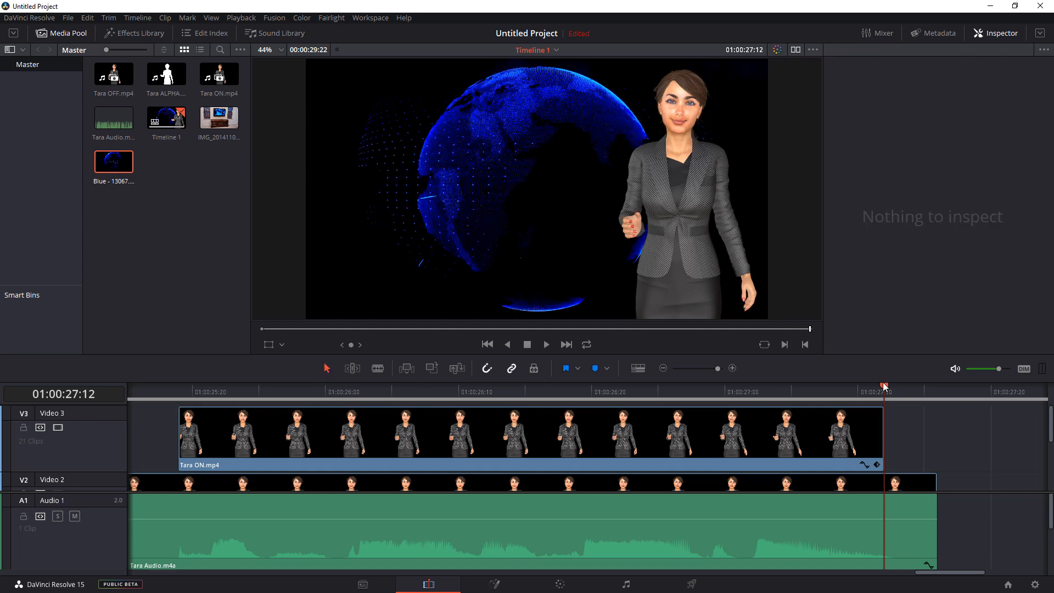
- Return the playhead to the start of the timeline and play back the edited sequence to check the lip sync
{"action": "mouse_move", "coordinate": [897, 389]}
{"action": "left_mouse_down"}
{"action": "mouse_move", "coordinate": [918, 391]}
{"action": "mouse_move", "coordinate": [886, 393]}
{"action": "mouse_move", "coordinate": [920, 395]}
{"action": "mouse_move", "coordinate": [881, 400]}
{"action": "left_mouse_up"}
{"action": "key", "text": "Home"}
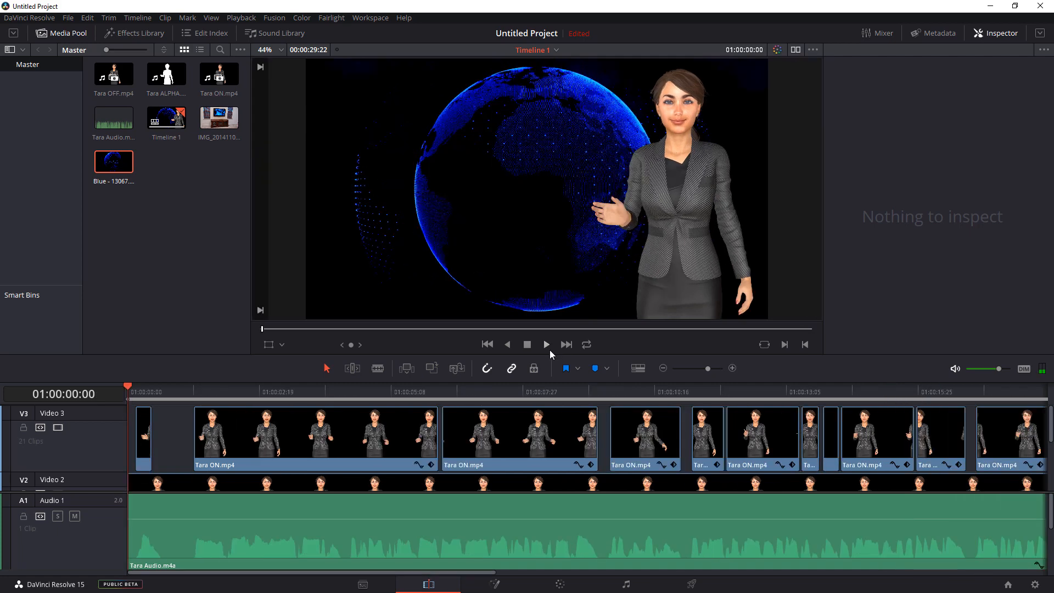
{"action": "left_click", "coordinate": [547, 345]}
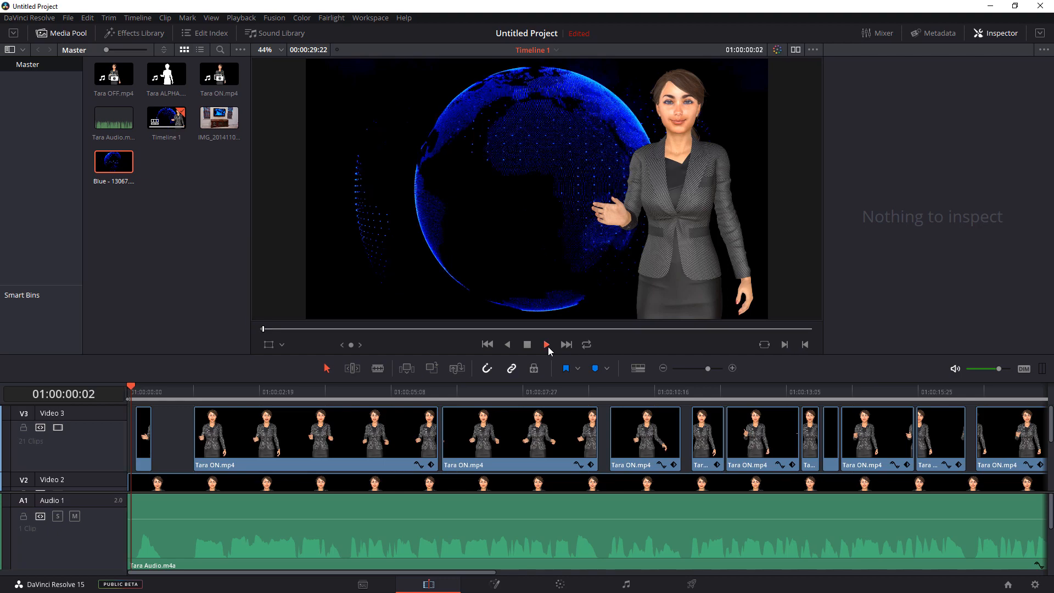